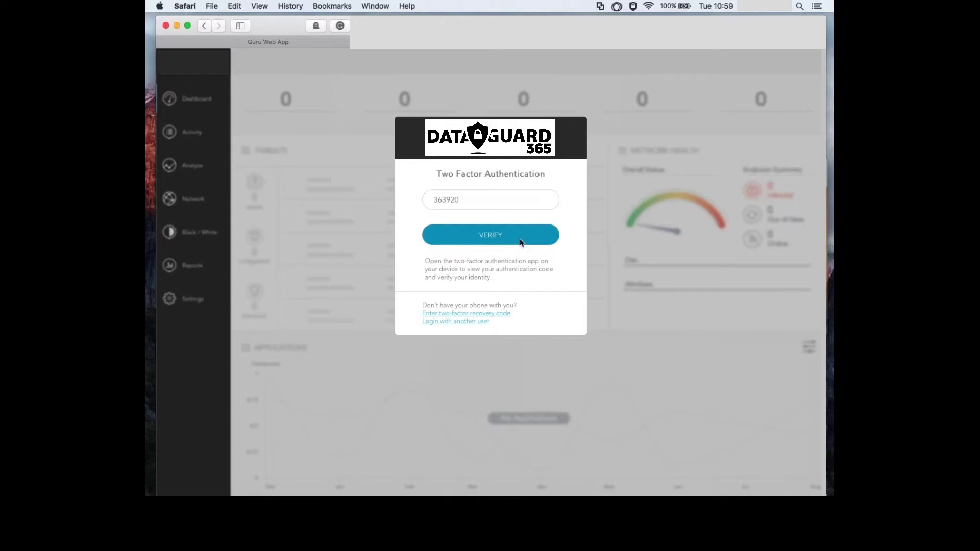
# Submit the two-factor authentication code to sign in, and review the out-of-date endpoints listed under Network Health.
pyautogui.click(519, 239)
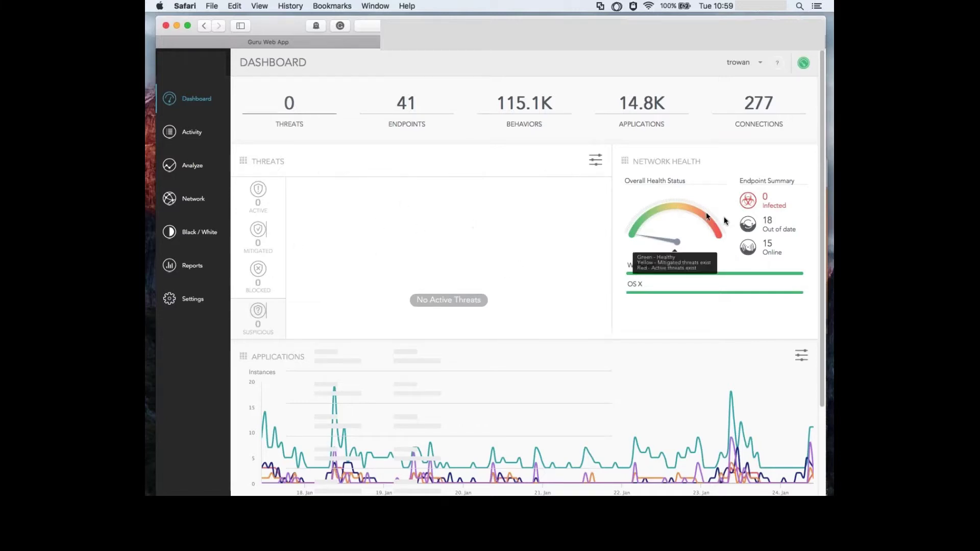
pyautogui.click(754, 229)
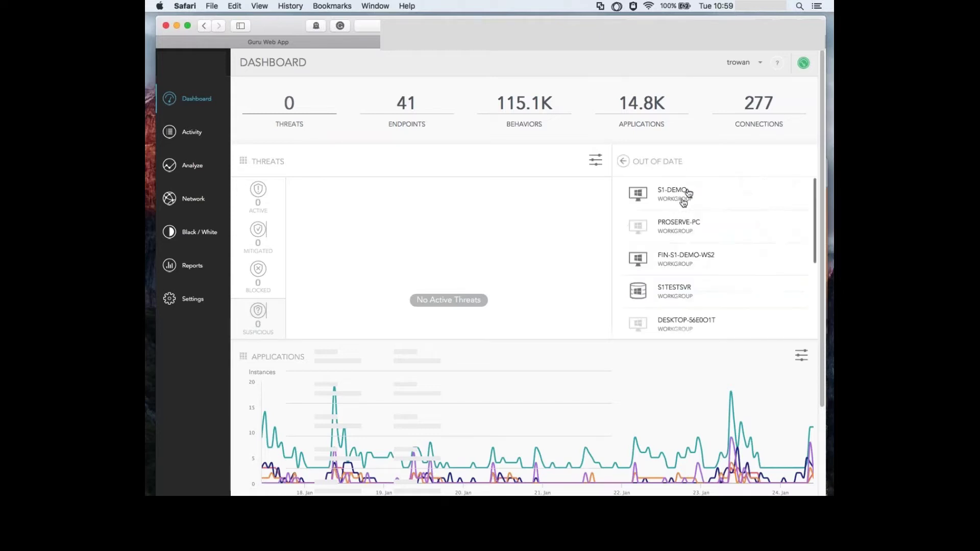
pyautogui.scroll(-5, 785, 258)
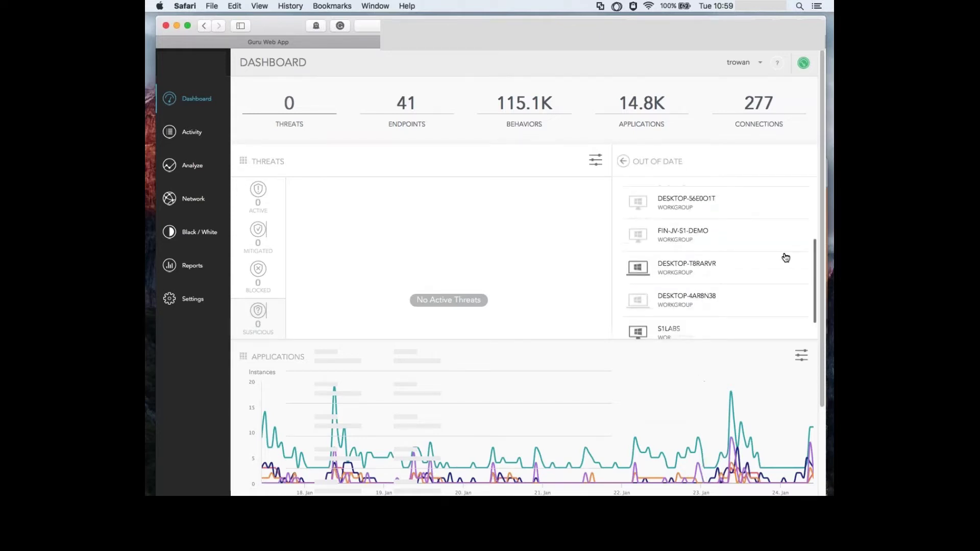
pyautogui.click(624, 162)
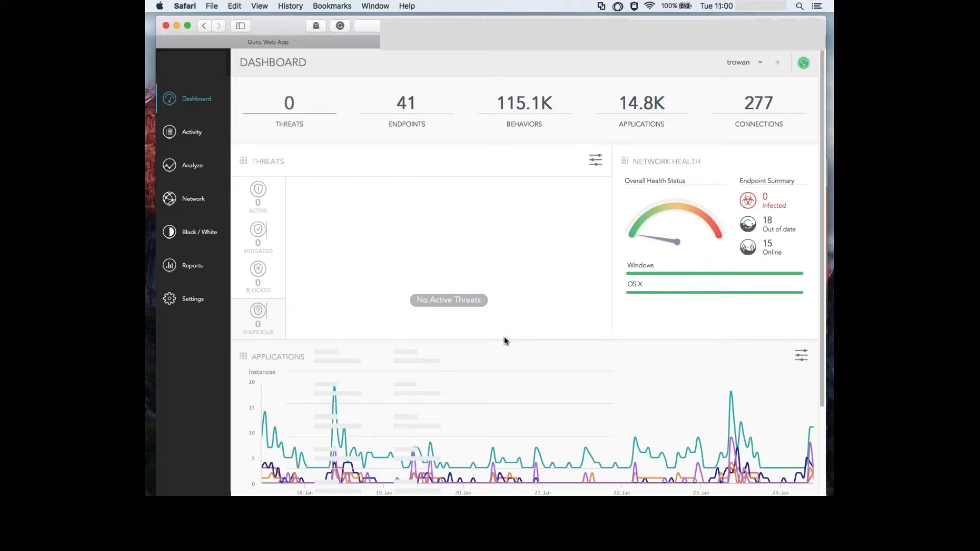
# Review the dashboard's threat categories, the Activity timeline of recent events and the detected threats in Analyze.
pyautogui.moveTo(264, 200)
pyautogui.moveTo(266, 232)
pyautogui.moveTo(262, 272)
pyautogui.click(194, 200)
pyautogui.click(190, 133)
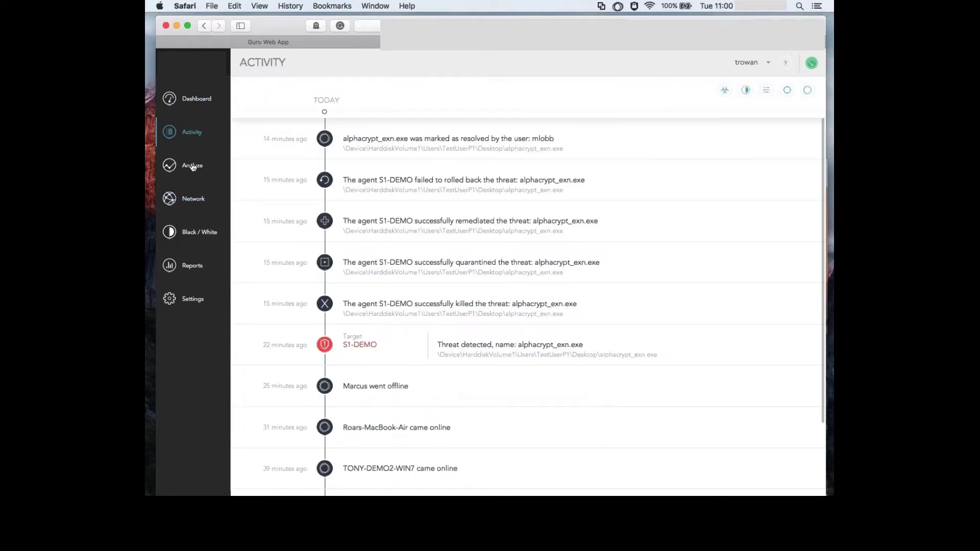
pyautogui.scroll(-15, 617, 241)
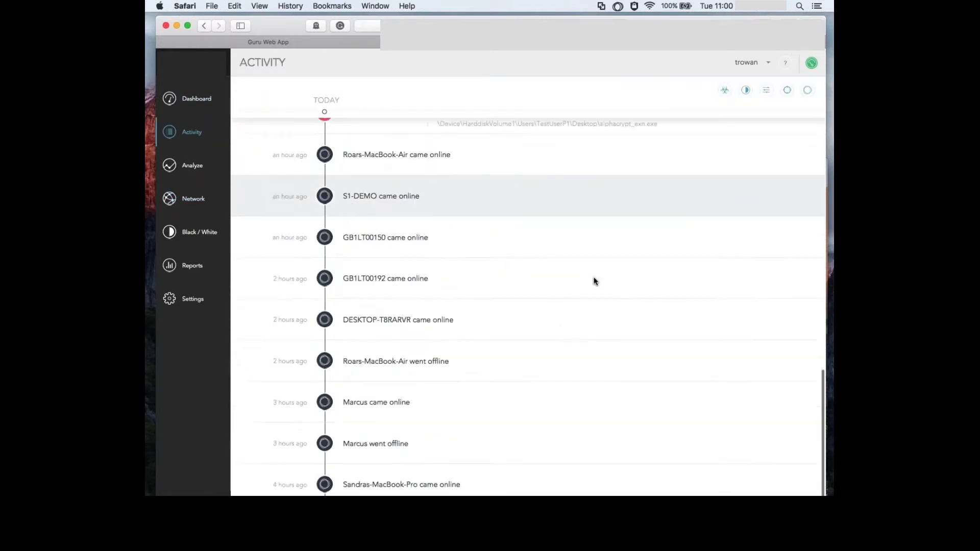
pyautogui.scroll(15, 594, 278)
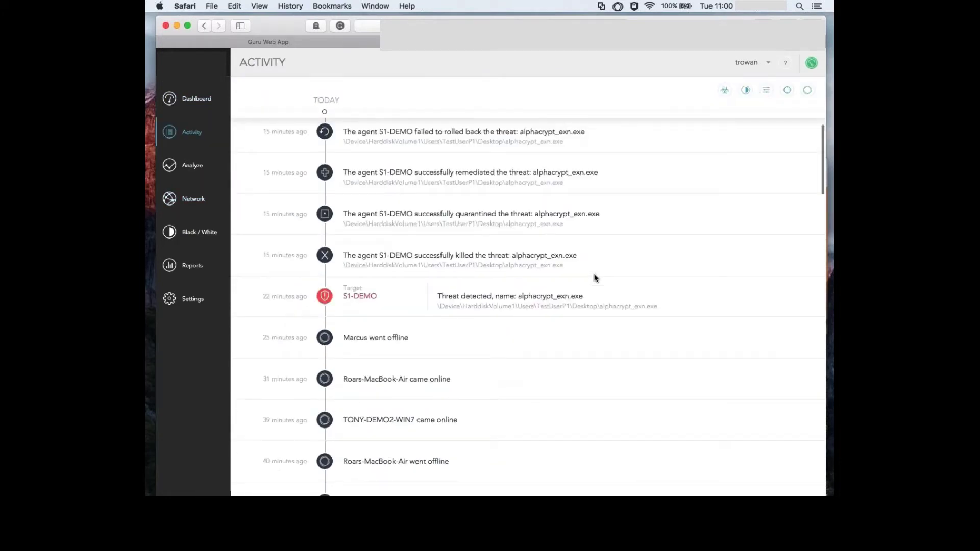
pyautogui.scroll(2, 594, 278)
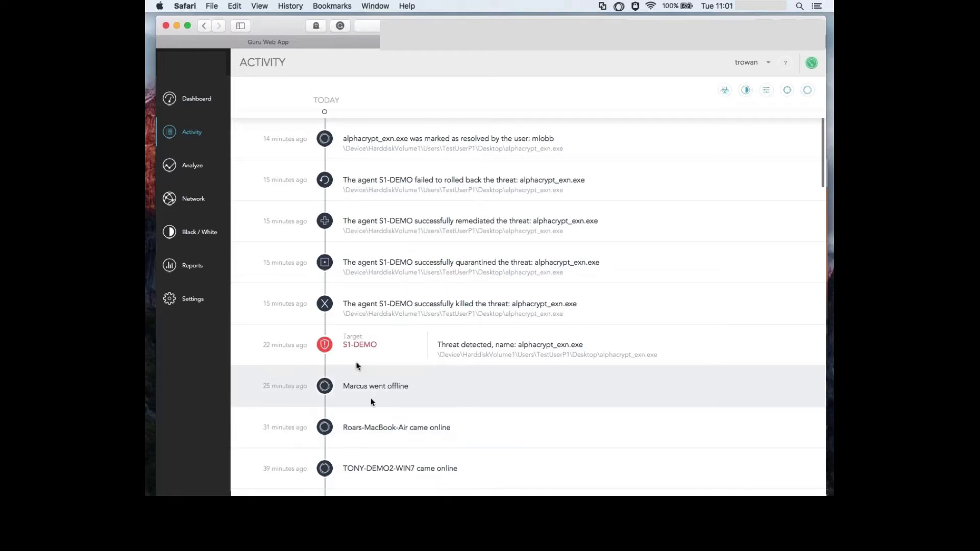
pyautogui.click(191, 168)
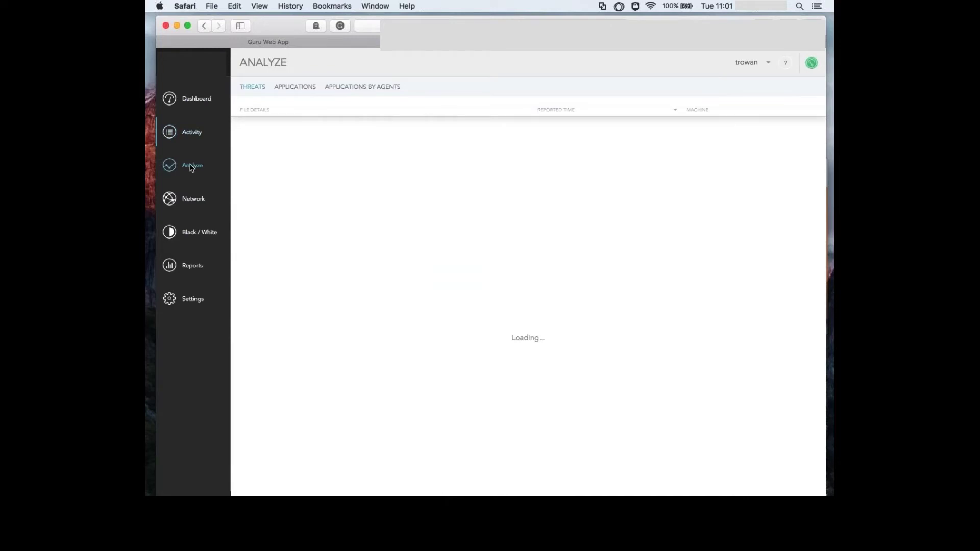
pyautogui.scroll(-10, 358, 250)
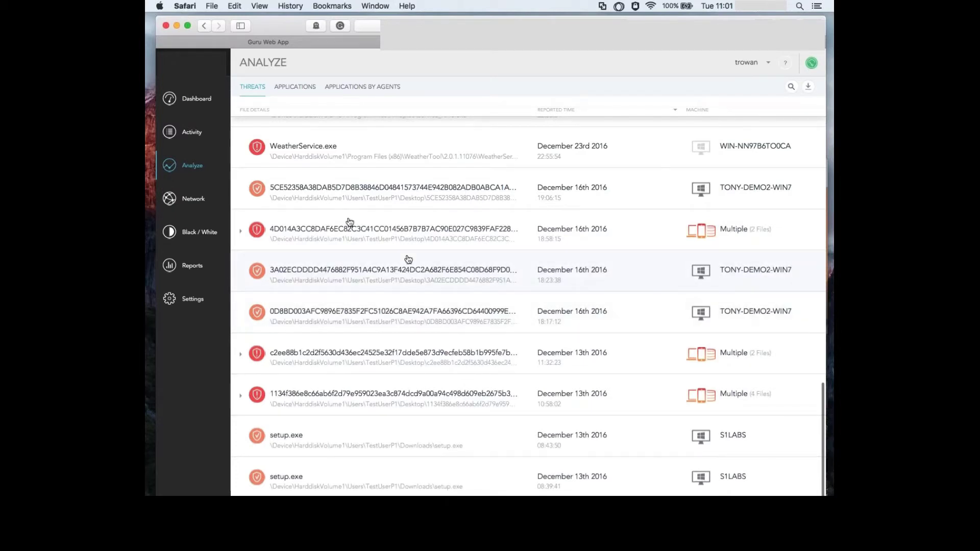
# Show only the machines of the UK-Devevelopment group in the Network overview.
pyautogui.click(169, 199)
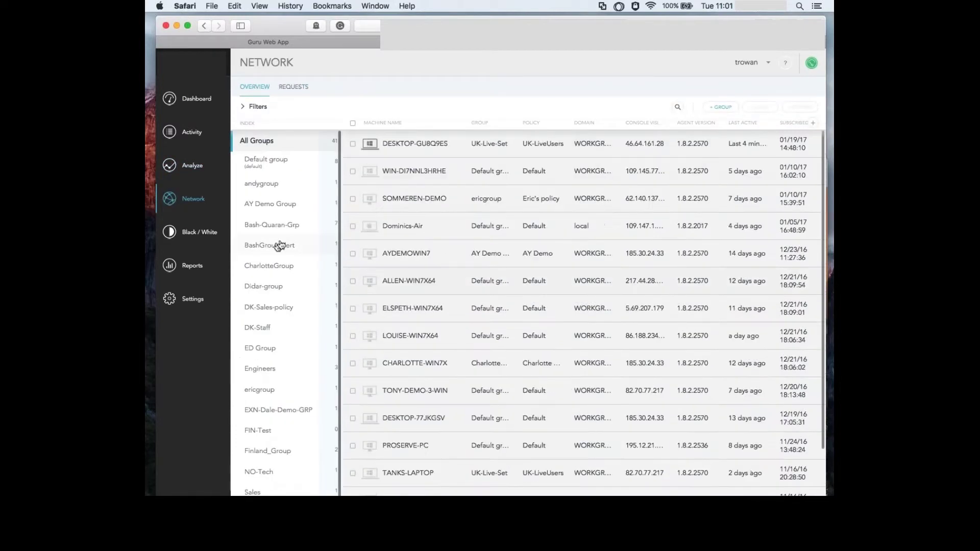
pyautogui.scroll(-2, 285, 223)
pyautogui.scroll(2, 284, 223)
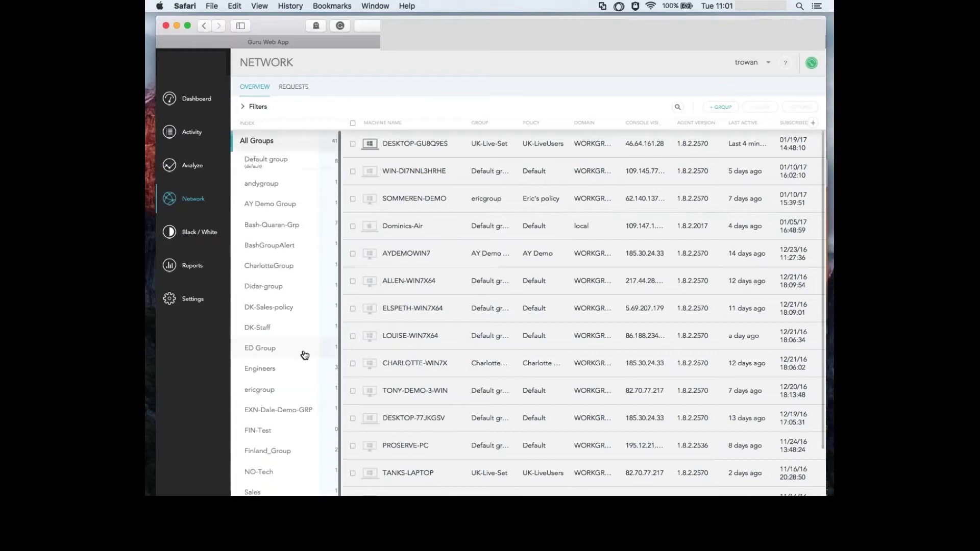
pyautogui.scroll(-2, 304, 355)
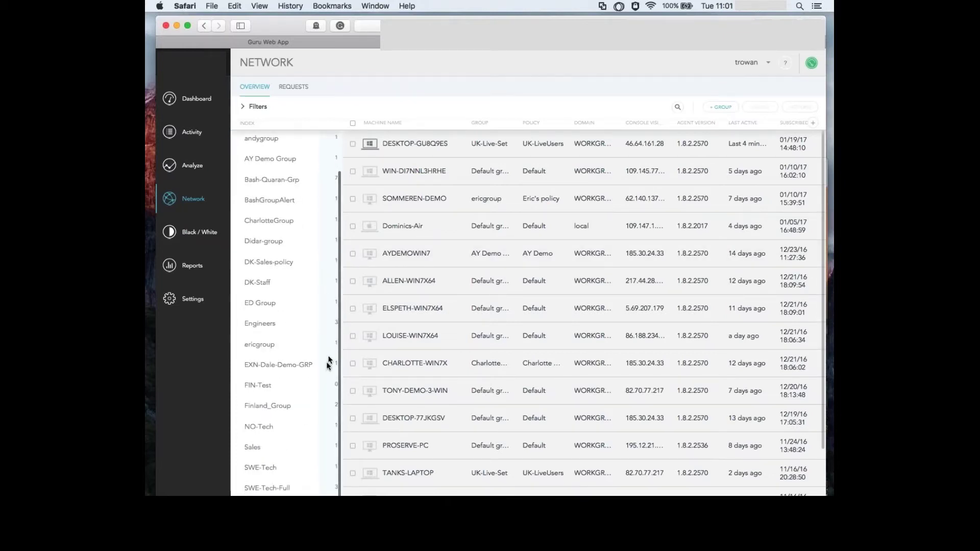
pyautogui.click(293, 487)
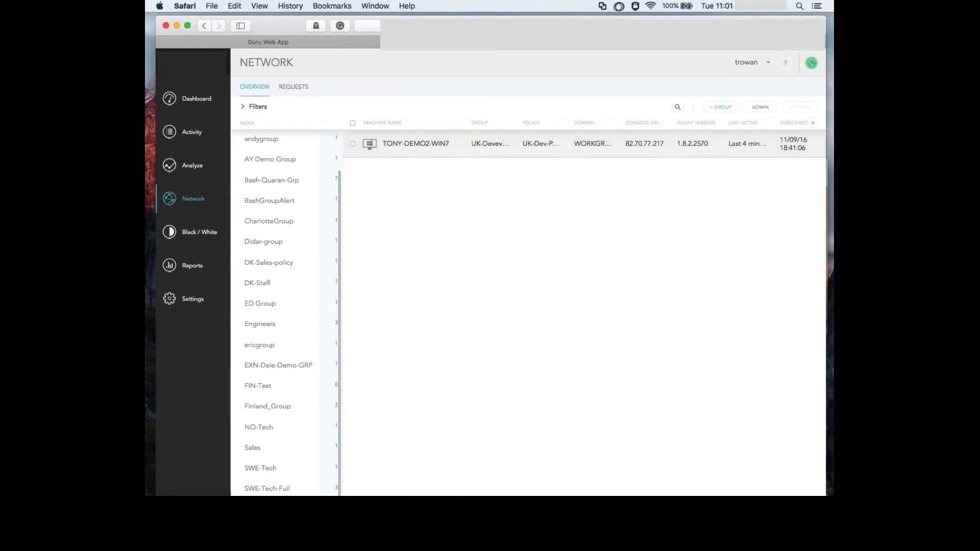
# Move the browser window aside, check the Windows 7 virtual machine window behind it, and return to the browser.
pyautogui.moveTo(277, 24); pyautogui.dragTo(258, 22)
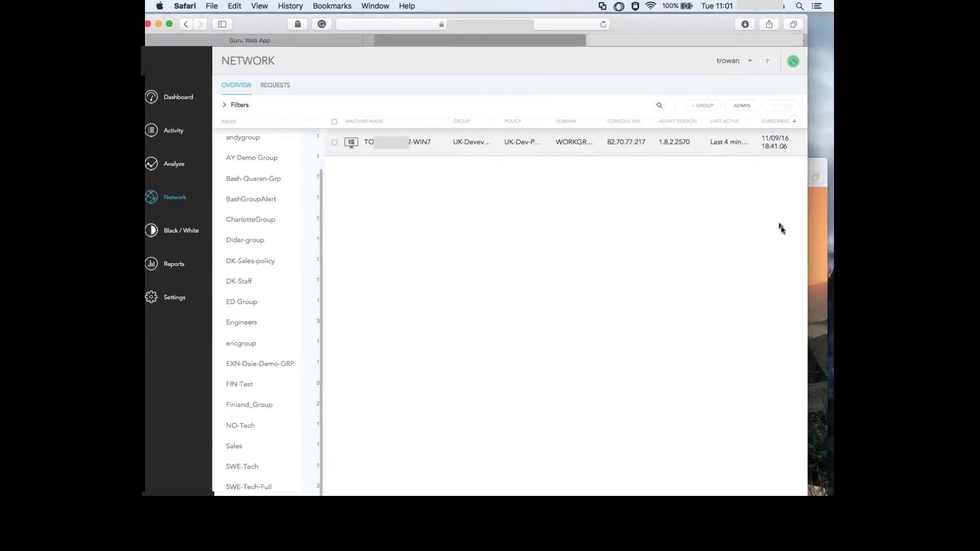
pyautogui.click(815, 231)
pyautogui.moveTo(665, 170)
pyautogui.mouseDown()
pyautogui.moveTo(678, 158)
pyautogui.moveTo(653, 167)
pyautogui.mouseUp()
pyautogui.click(252, 19)
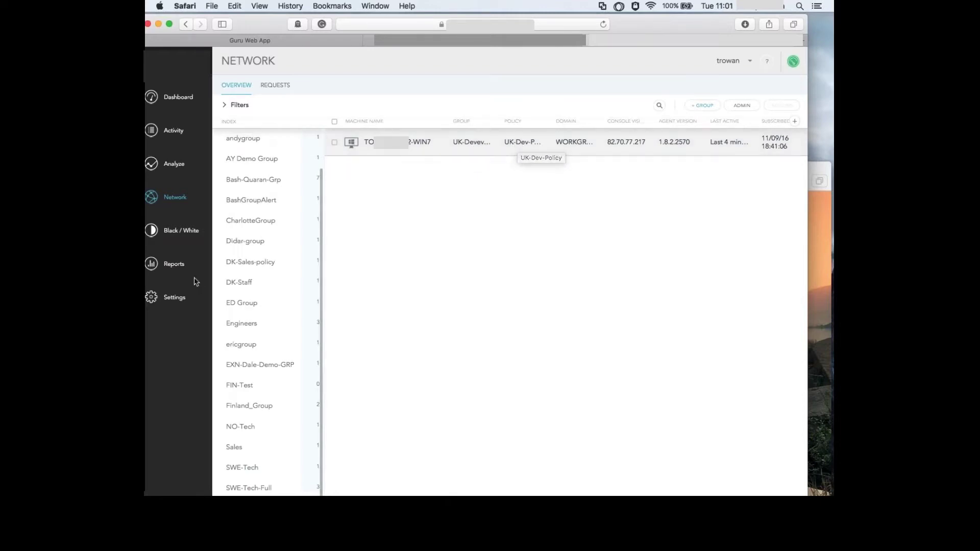
# Display UK-Dev-Policy in the policy settings and move the browser window back into place.
pyautogui.click(174, 299)
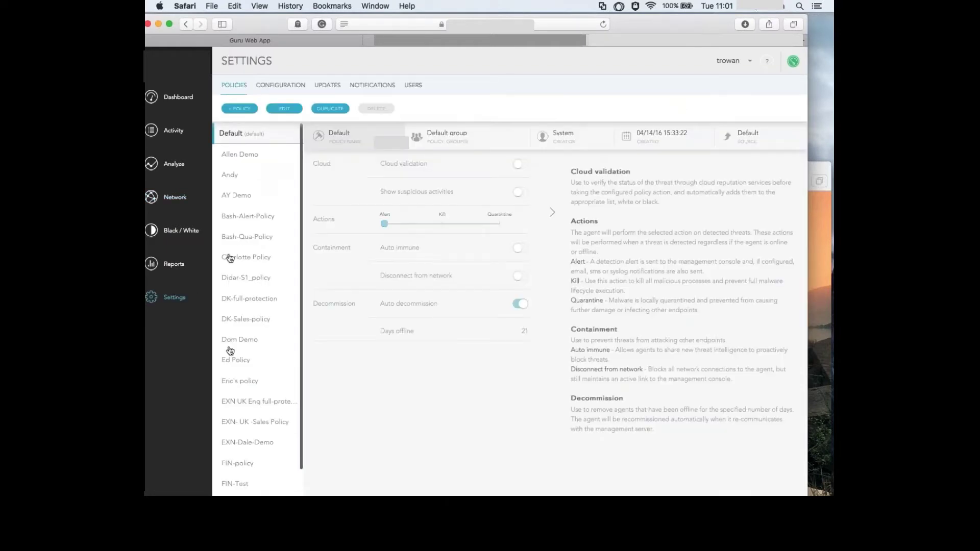
pyautogui.moveTo(300, 377); pyautogui.dragTo(300, 452)
pyautogui.click(255, 426)
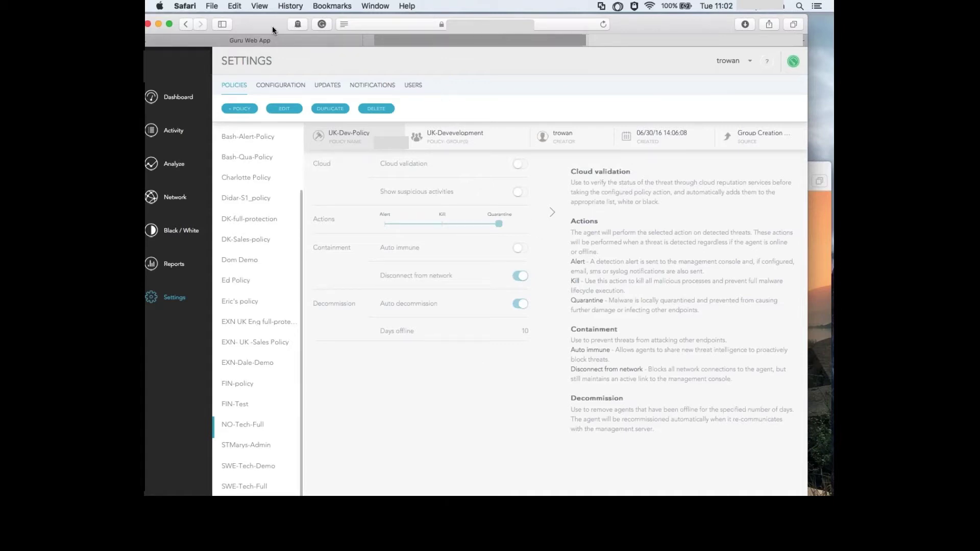
pyautogui.moveTo(272, 29); pyautogui.dragTo(286, 24)
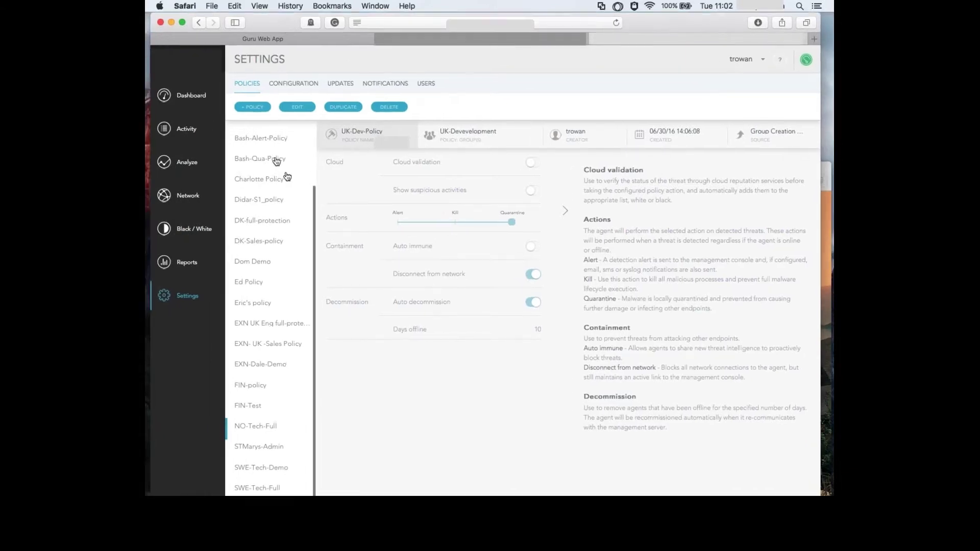
pyautogui.scroll(1, 276, 379)
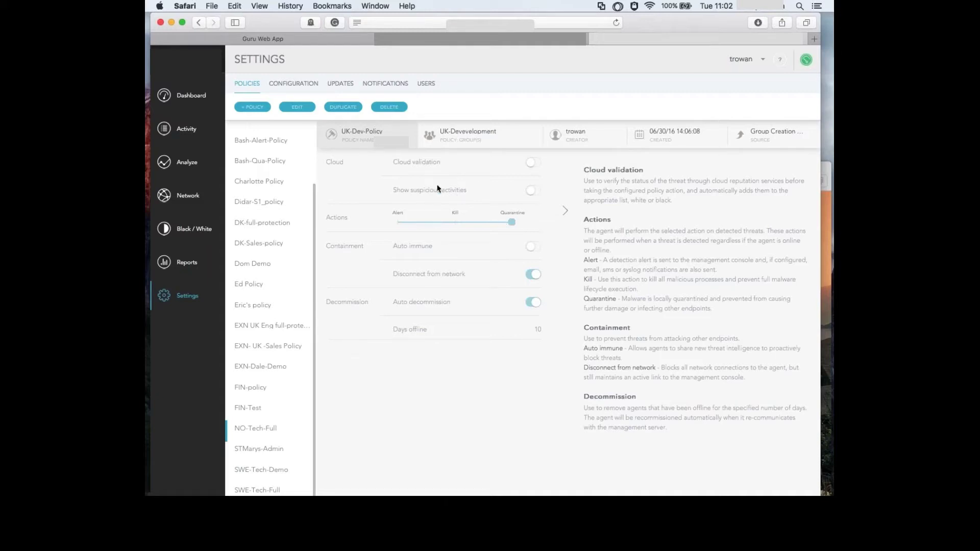
# Edit UK-Dev-Policy to use the Alert action with Disconnect from network turned off, and save the policy.
pyautogui.click(301, 110)
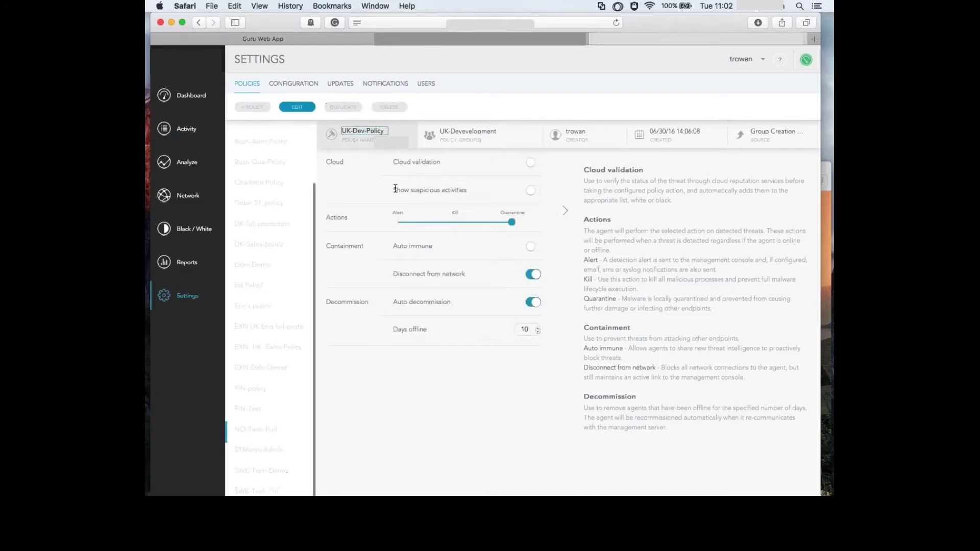
pyautogui.moveTo(511, 227); pyautogui.dragTo(395, 226)
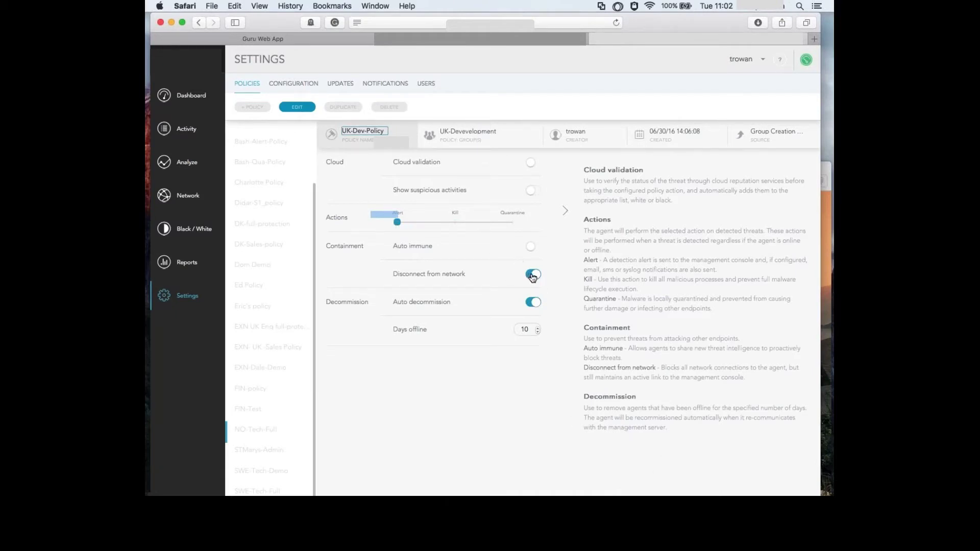
pyautogui.click(531, 274)
pyautogui.click(531, 275)
pyautogui.click(579, 495)
pyautogui.click(498, 292)
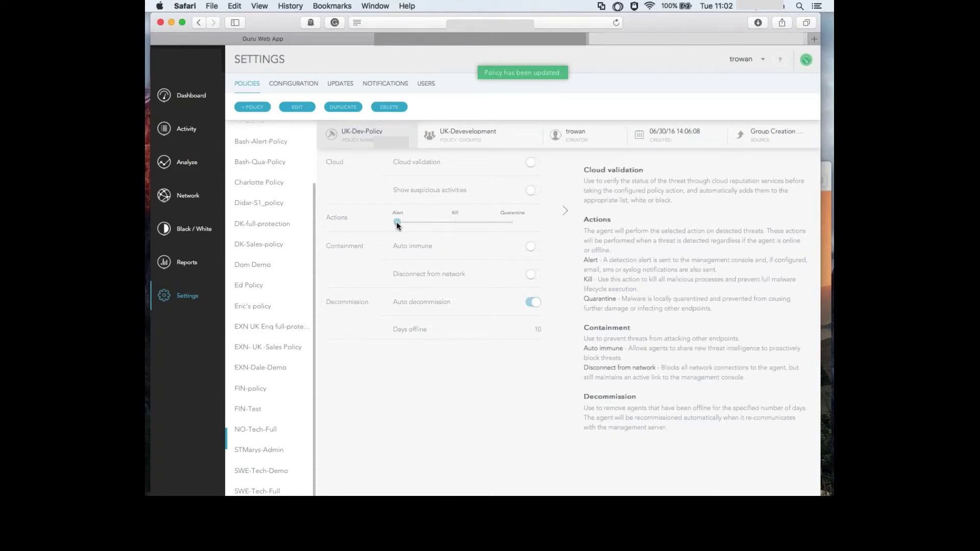
# Open the device details of the Windows 7 machine assigned to UK-Dev-Policy in the Network overview.
pyautogui.click(188, 195)
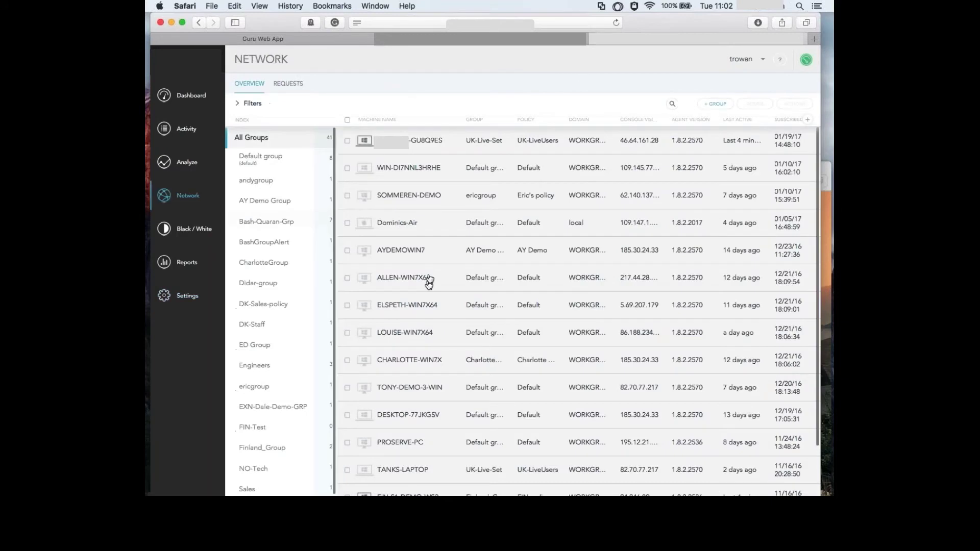
pyautogui.scroll(-4, 418, 382)
pyautogui.click(410, 446)
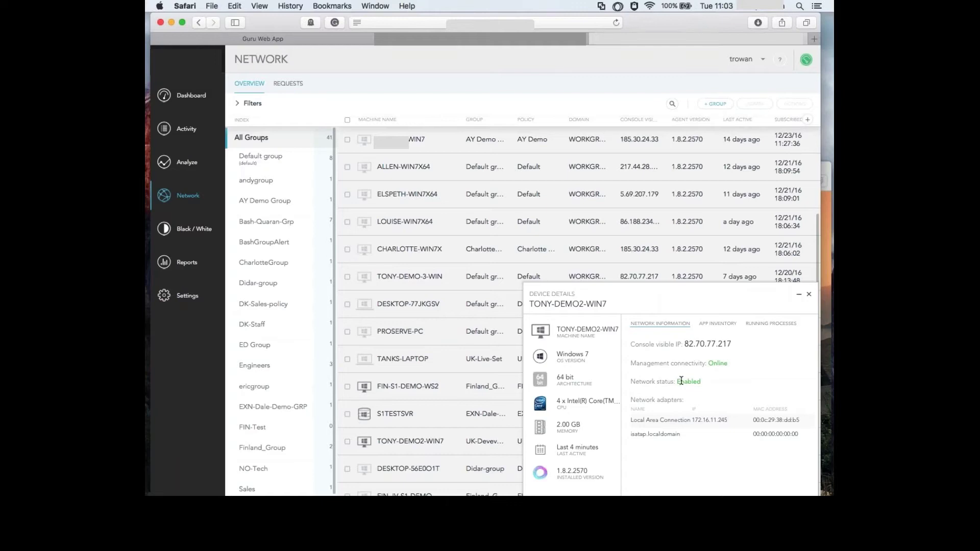
# Examine the machine's app inventory and running processes, and close its device details.
pyautogui.click(720, 324)
pyautogui.scroll(-5, 698, 403)
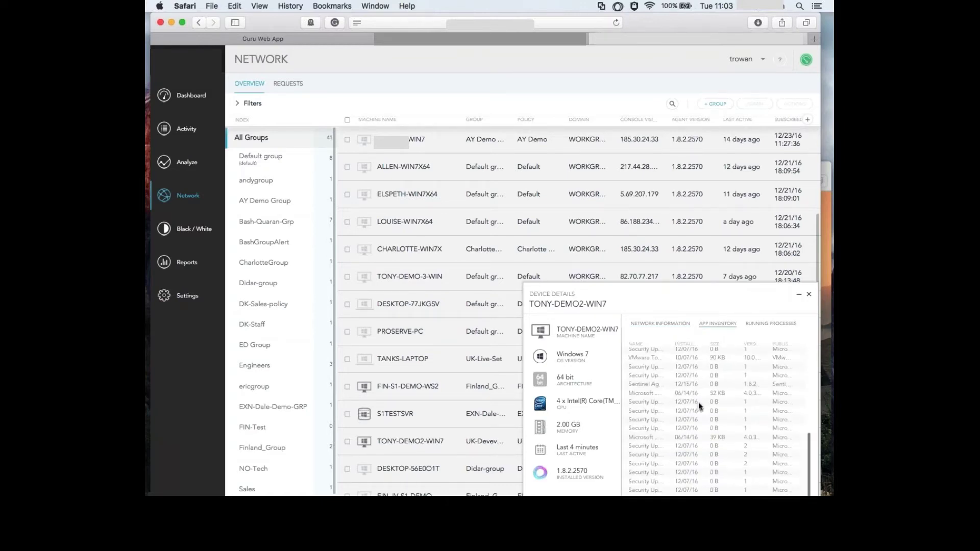
pyautogui.scroll(5, 699, 398)
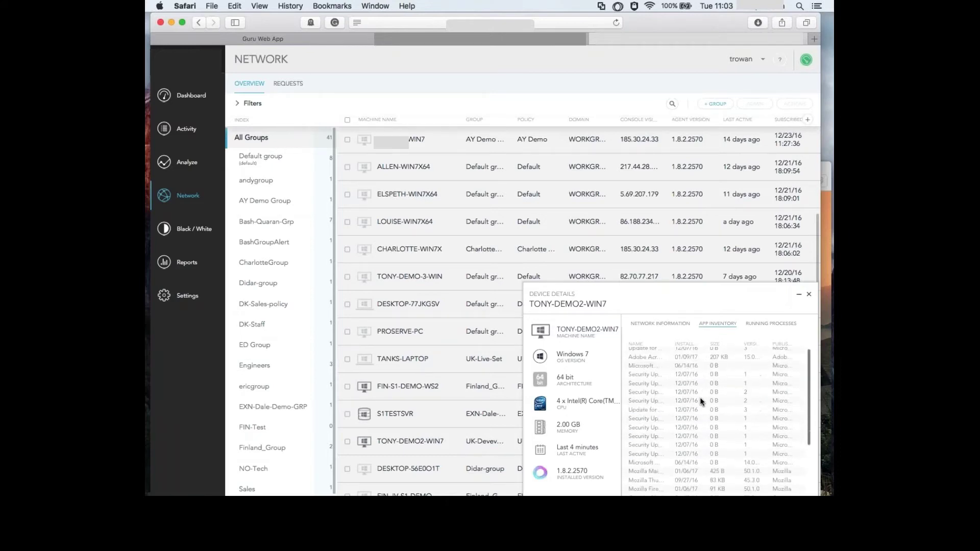
pyautogui.click(781, 323)
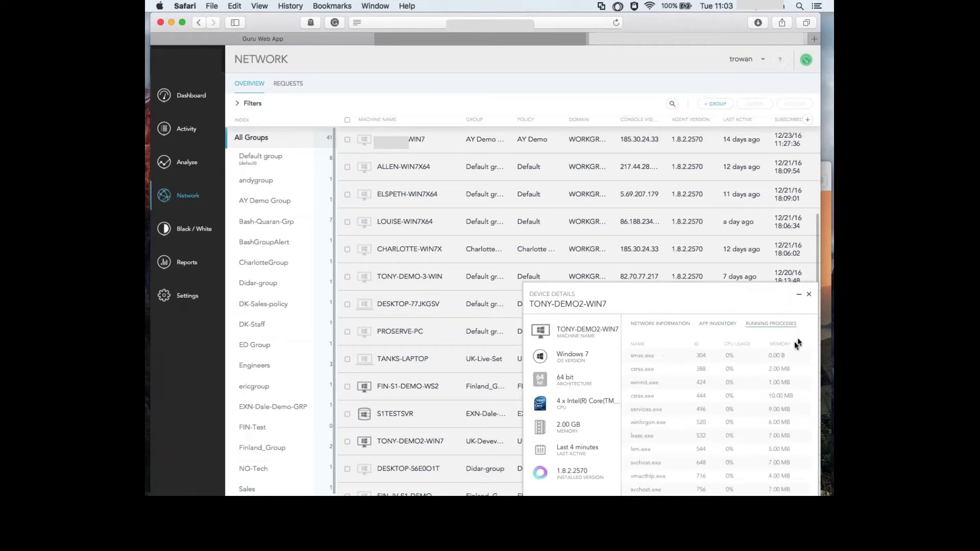
pyautogui.scroll(-5, 751, 372)
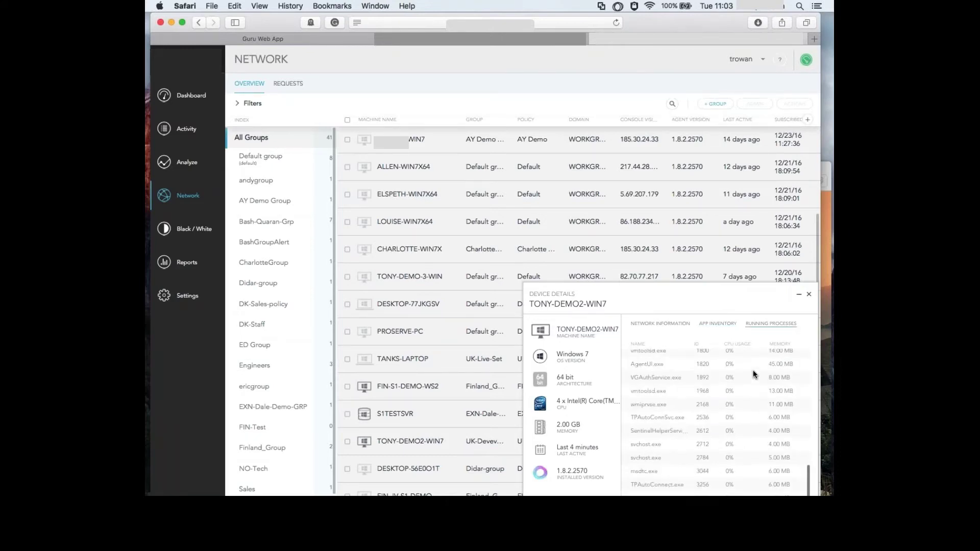
pyautogui.scroll(5, 752, 372)
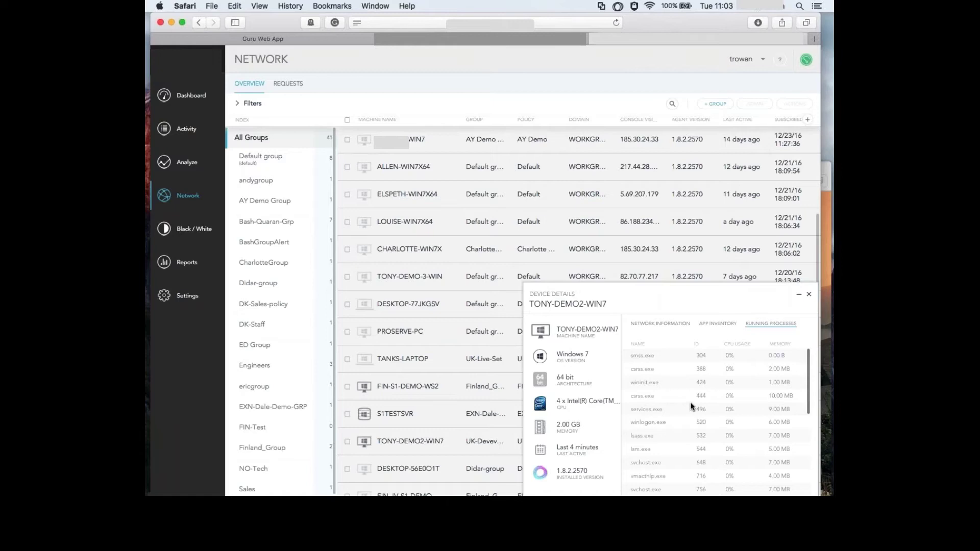
pyautogui.click(809, 297)
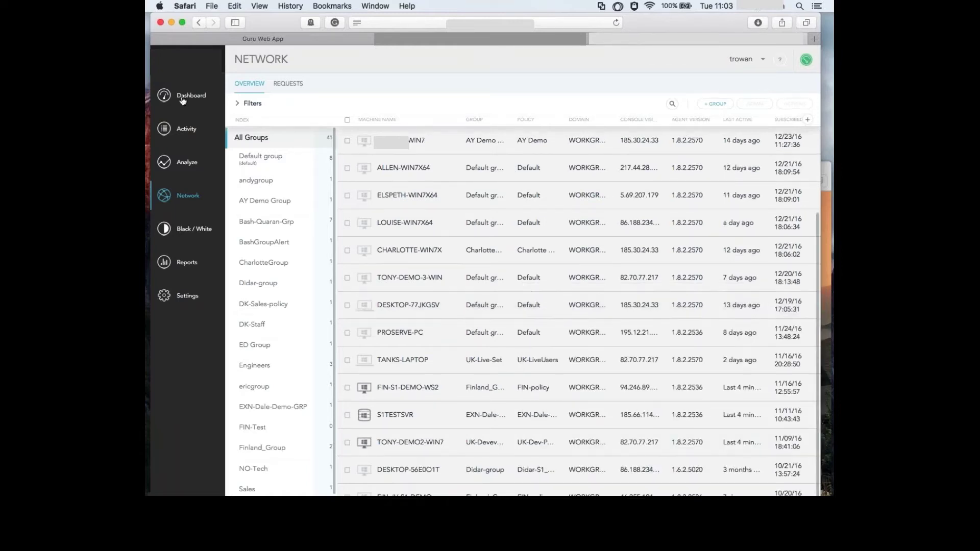
# Return to the console dashboard and switch to the Windows 7 virtual machine in VMware Fusion.
pyautogui.click(184, 96)
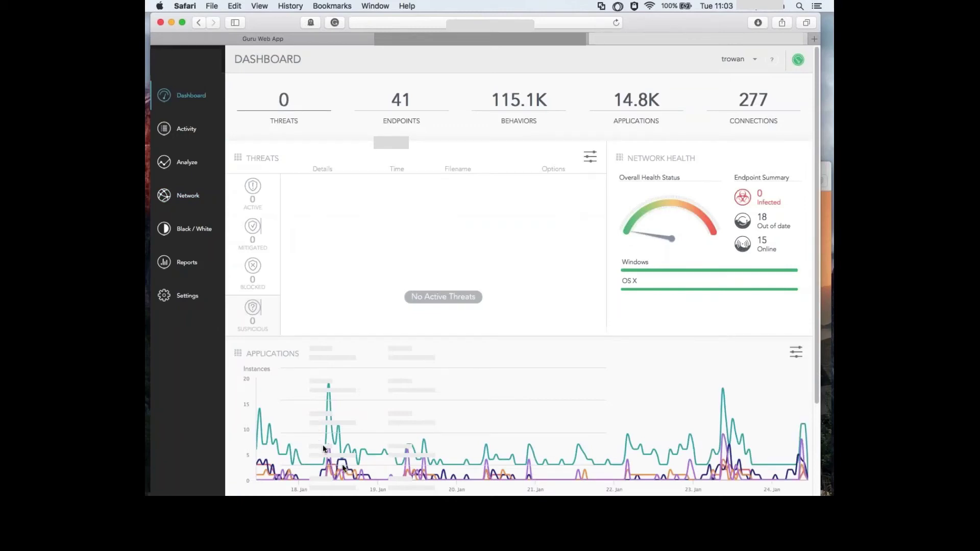
pyautogui.click(825, 297)
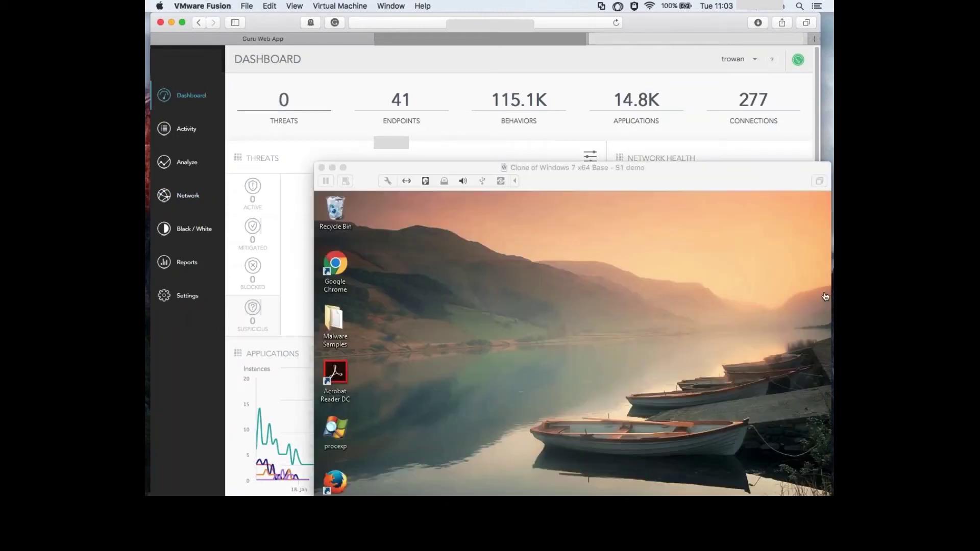
pyautogui.moveTo(558, 167)
pyautogui.mouseDown()
pyautogui.moveTo(547, 166)
pyautogui.moveTo(555, 172)
pyautogui.mouseUp()
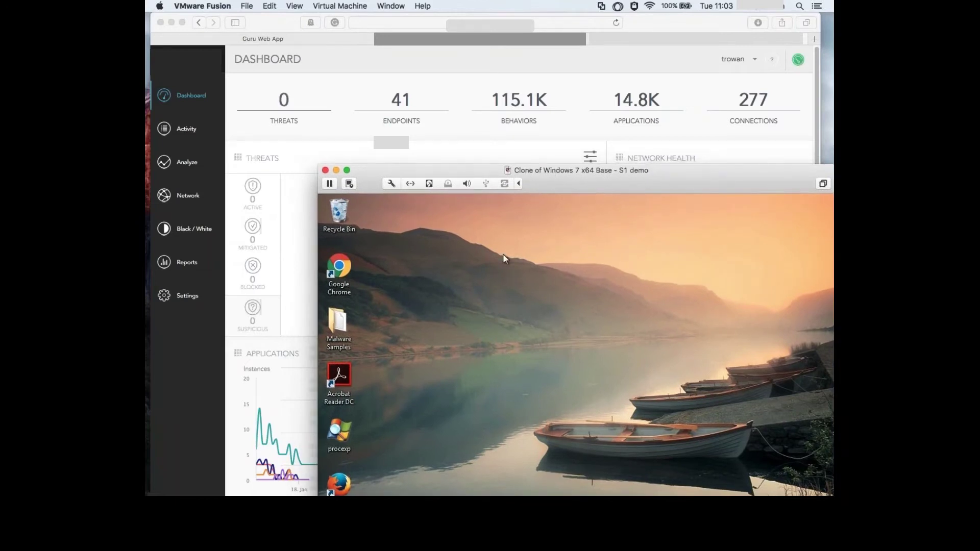
# Open Windows Explorer at Computer in the virtual machine and position its window beside the desktop shortcuts.
pyautogui.press('super+e')
pyautogui.moveTo(534, 210)
pyautogui.mouseDown()
pyautogui.moveTo(549, 227)
pyautogui.moveTo(550, 209)
pyautogui.mouseUp()
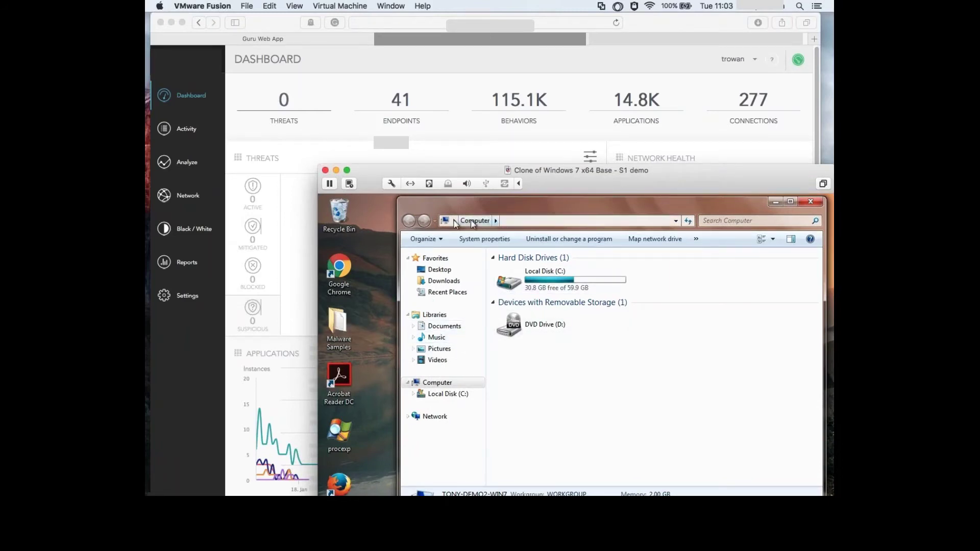
# Show the Sample Pictures folder in Windows Explorer and shrink its window so the desktop shortcuts stay uncovered.
pyautogui.doubleClick(340, 331)
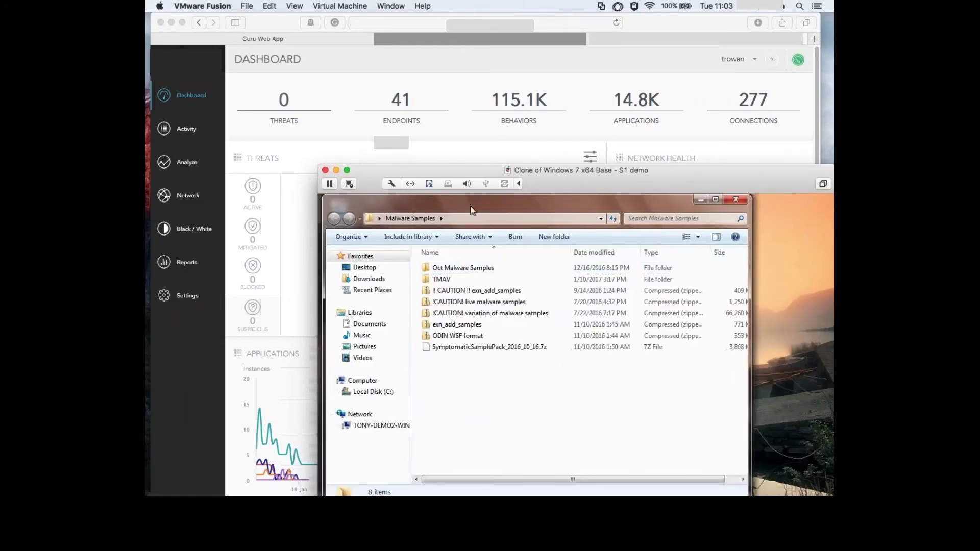
pyautogui.moveTo(470, 206); pyautogui.dragTo(534, 211)
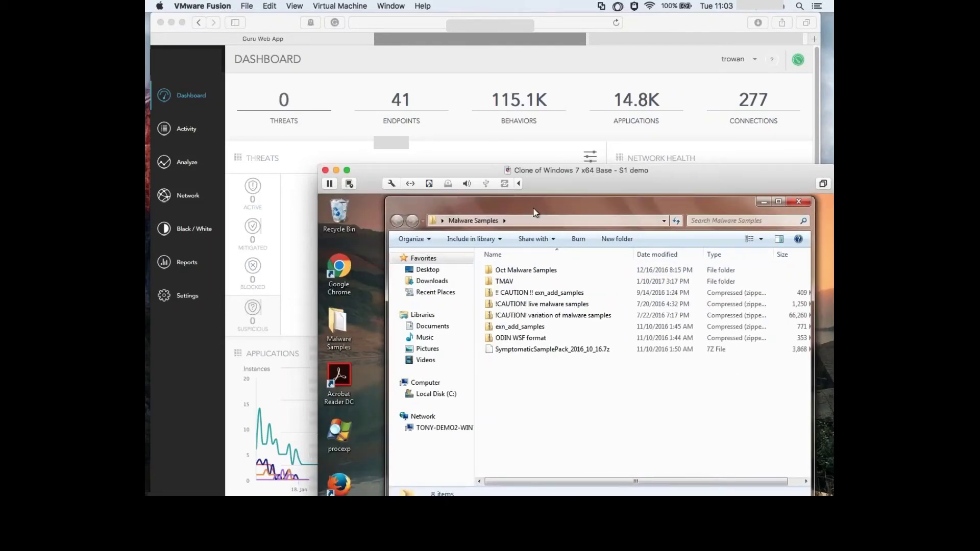
pyautogui.click(427, 349)
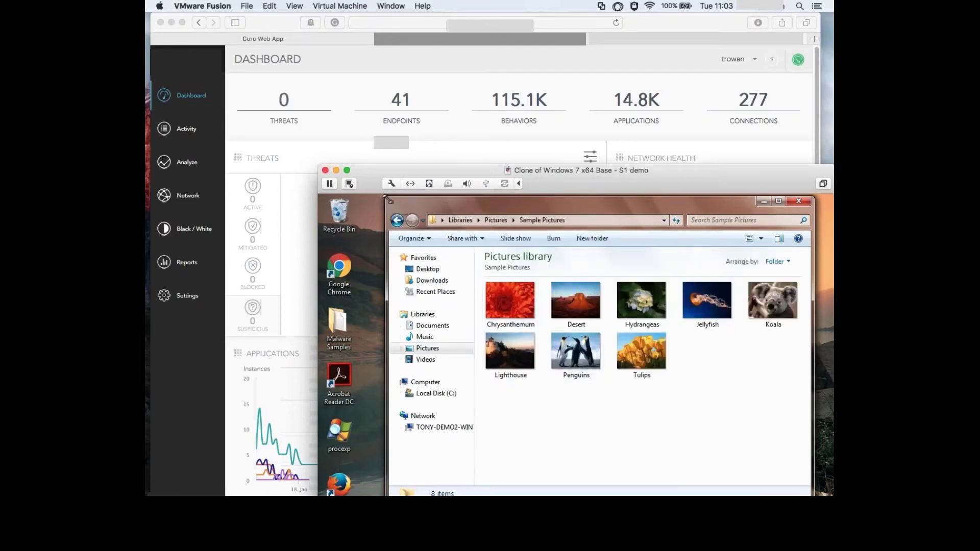
pyautogui.moveTo(386, 198); pyautogui.dragTo(519, 305)
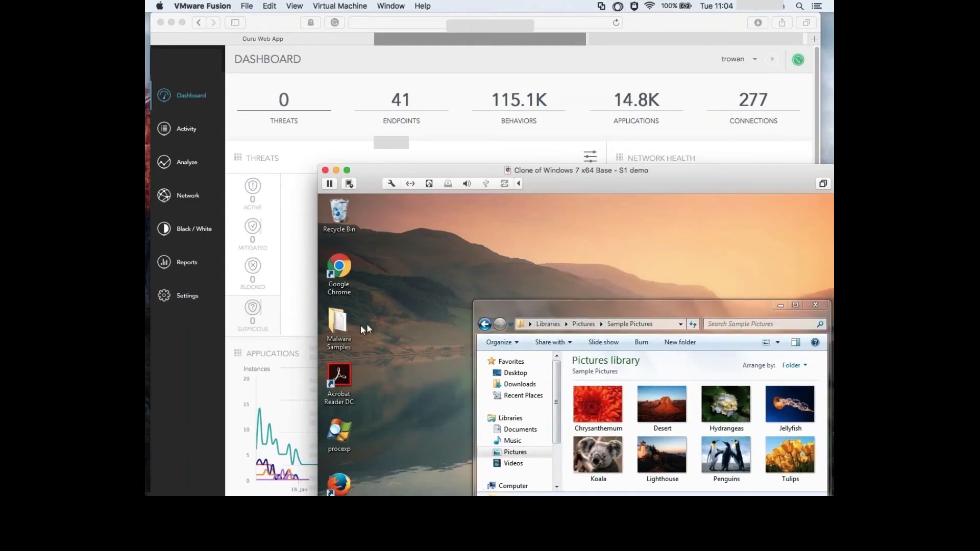
# Open the EXN samples folder inside the exn_add_samples archive in the Malware Samples desktop folder.
pyautogui.doubleClick(338, 326)
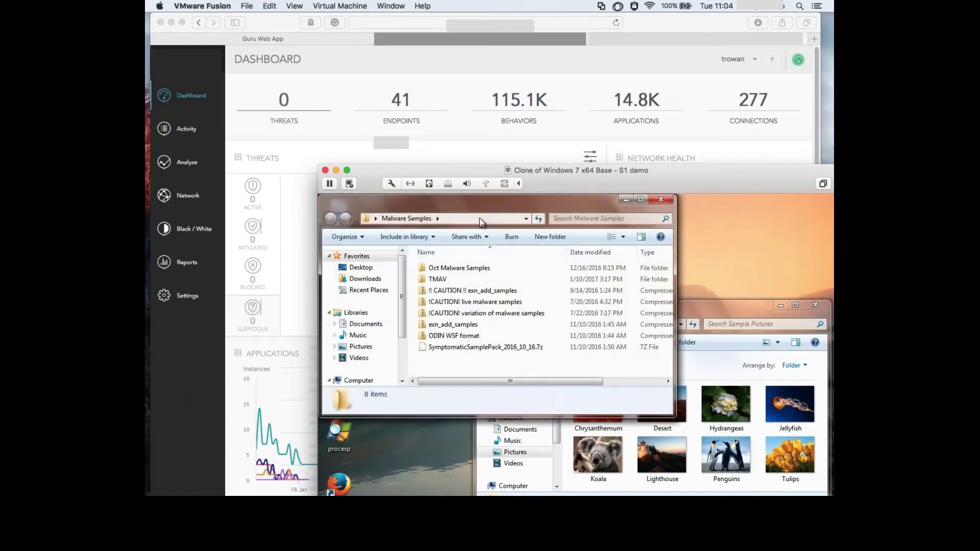
pyautogui.moveTo(481, 210); pyautogui.dragTo(609, 215)
pyautogui.doubleClick(592, 330)
pyautogui.doubleClick(582, 274)
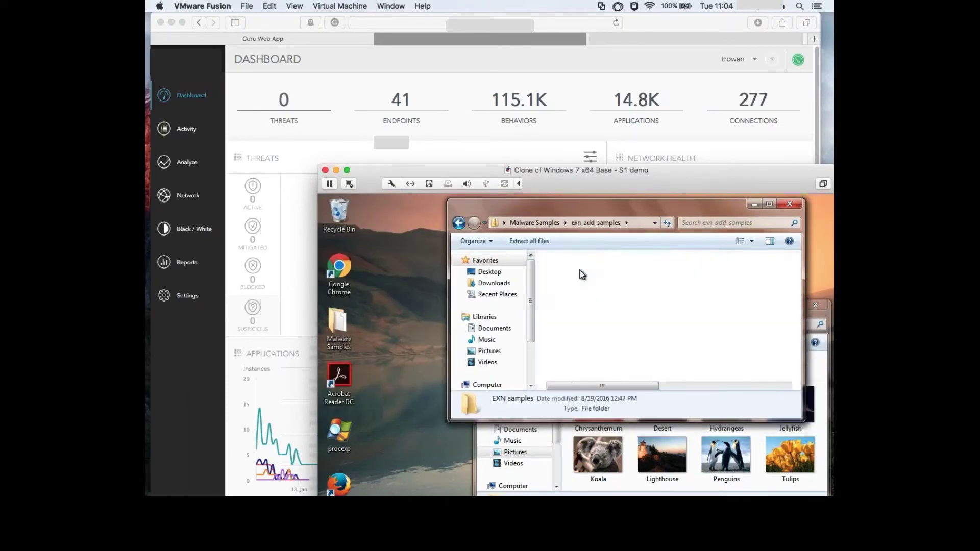
# Extract alphacrypt_exn and vipasana_exn to the desktop by entering the archive password, and close the samples folder.
pyautogui.click(581, 284)
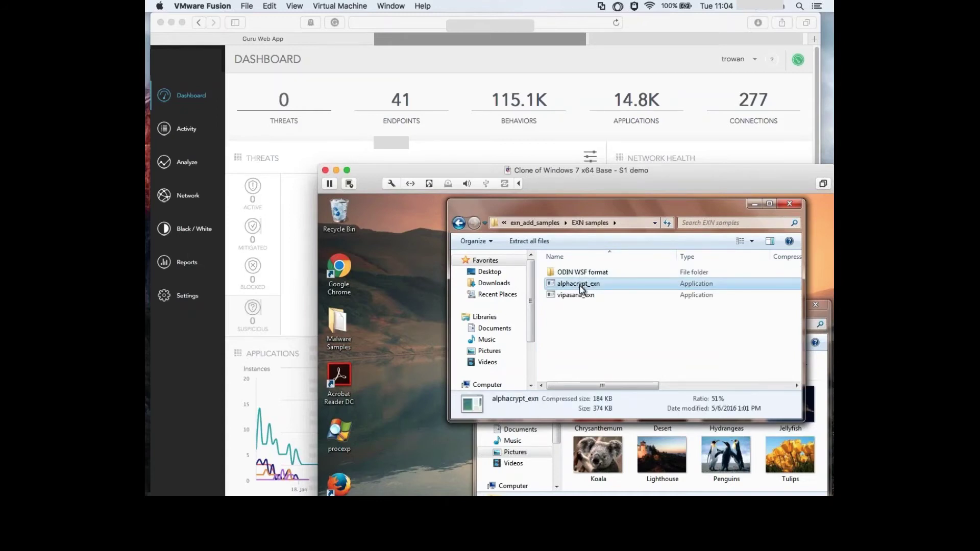
pyautogui.keyDown('ctrl'); pyautogui.click(583, 294); pyautogui.keyUp('ctrl')
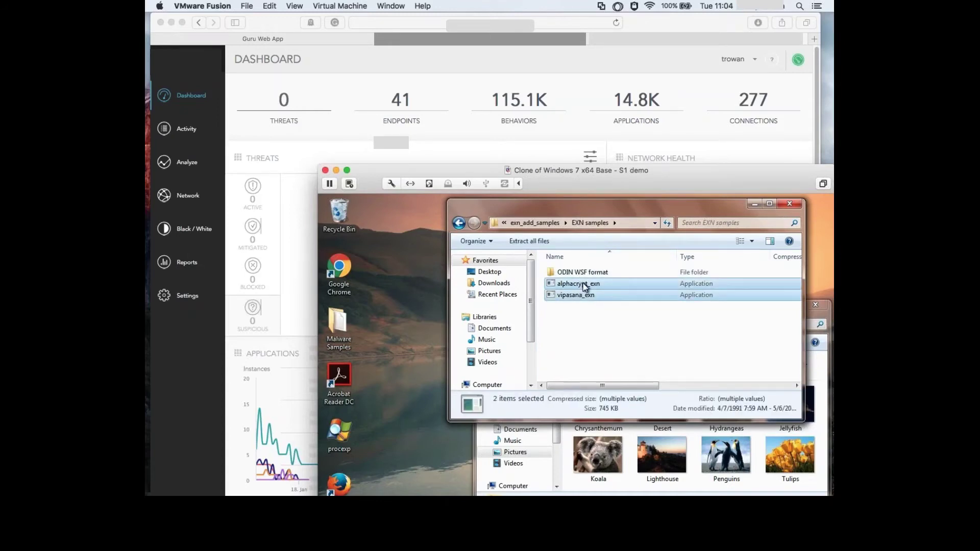
pyautogui.moveTo(585, 286); pyautogui.dragTo(406, 351)
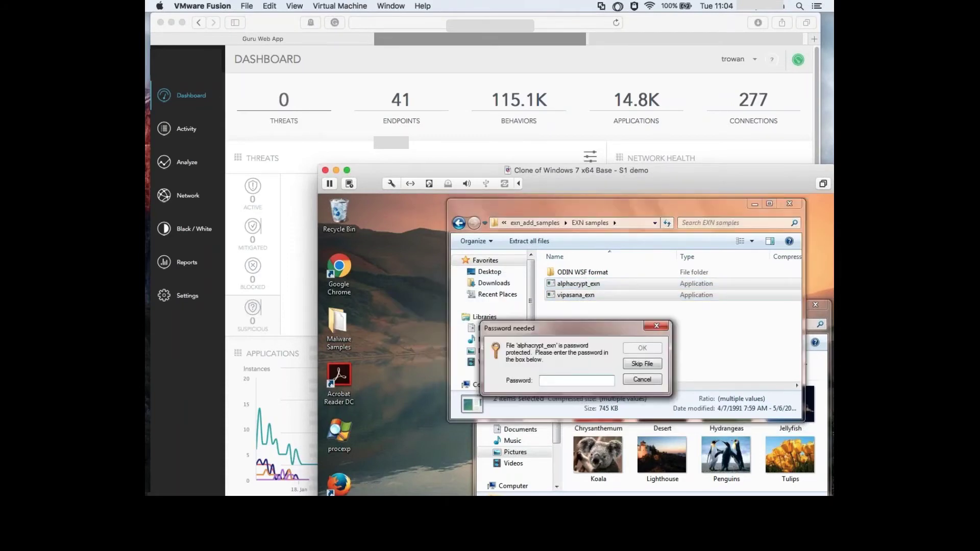
pyautogui.write('infected')
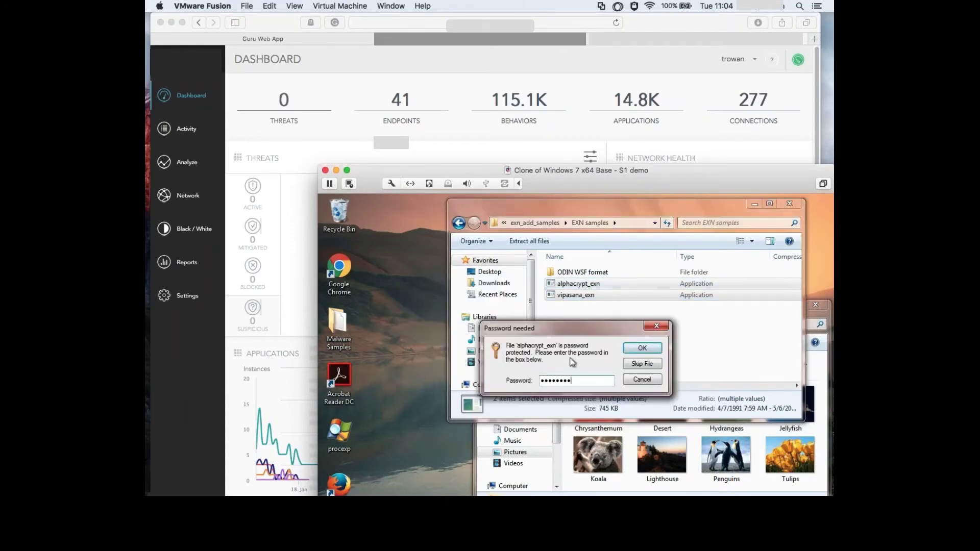
pyautogui.press('Return')
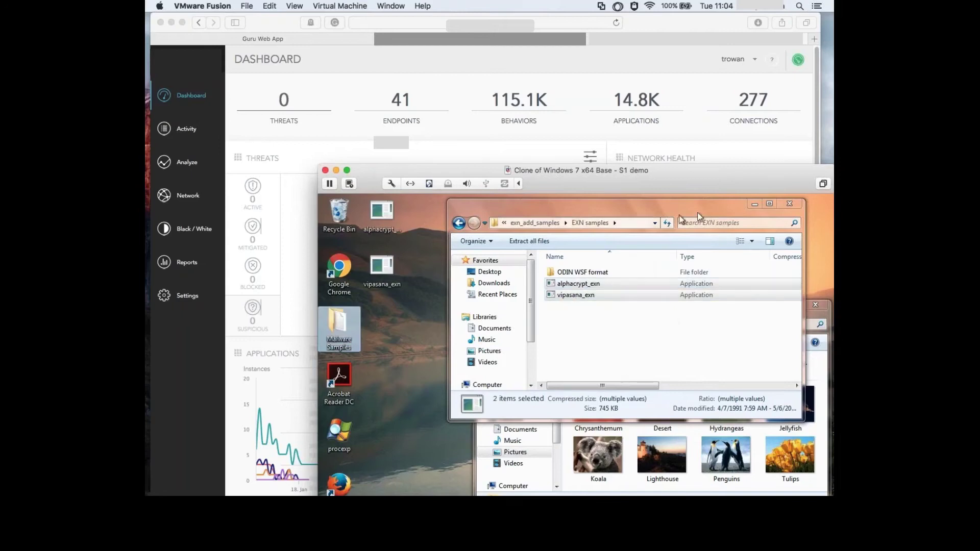
pyautogui.click(790, 204)
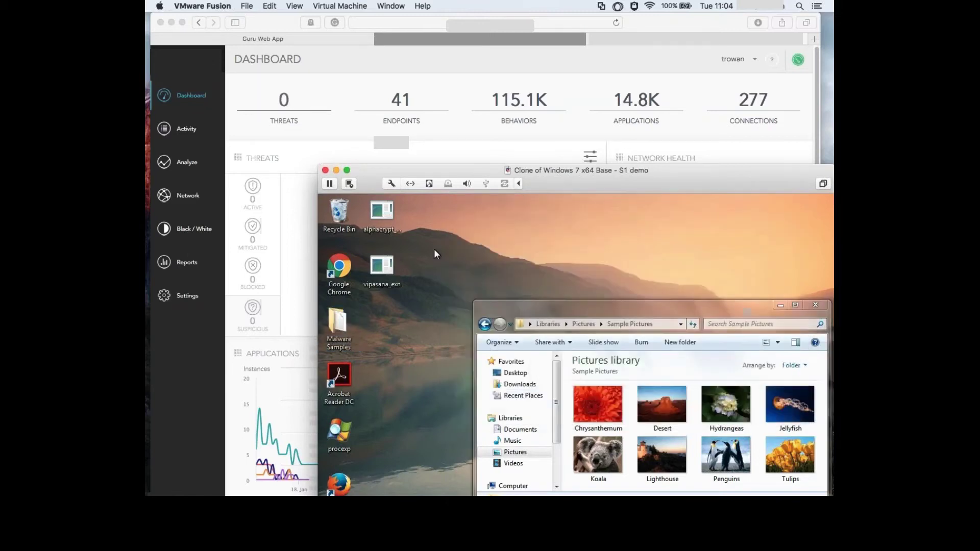
# Run the vipasana_exn sample from the virtual machine's desktop despite the unknown publisher, and dismiss the resulting error.
pyautogui.click(382, 270)
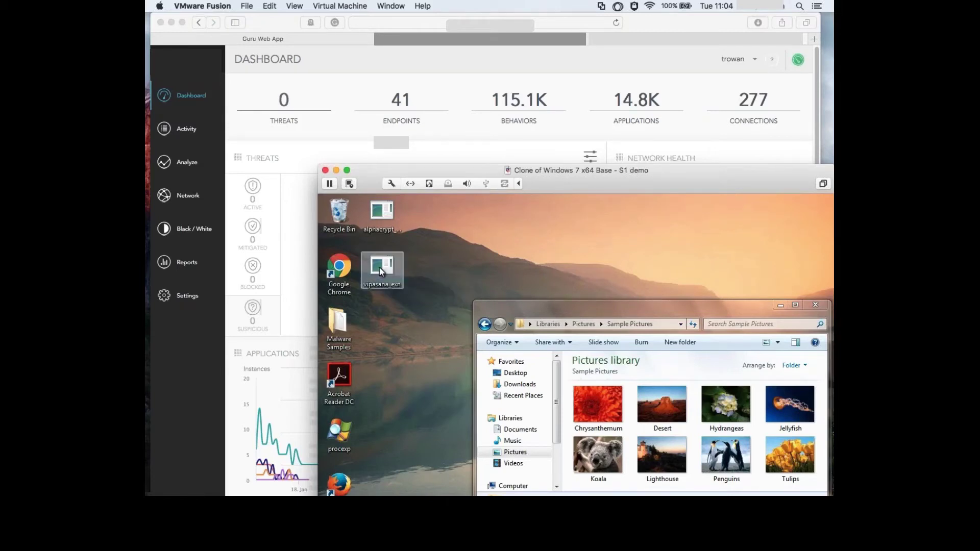
pyautogui.moveTo(379, 268)
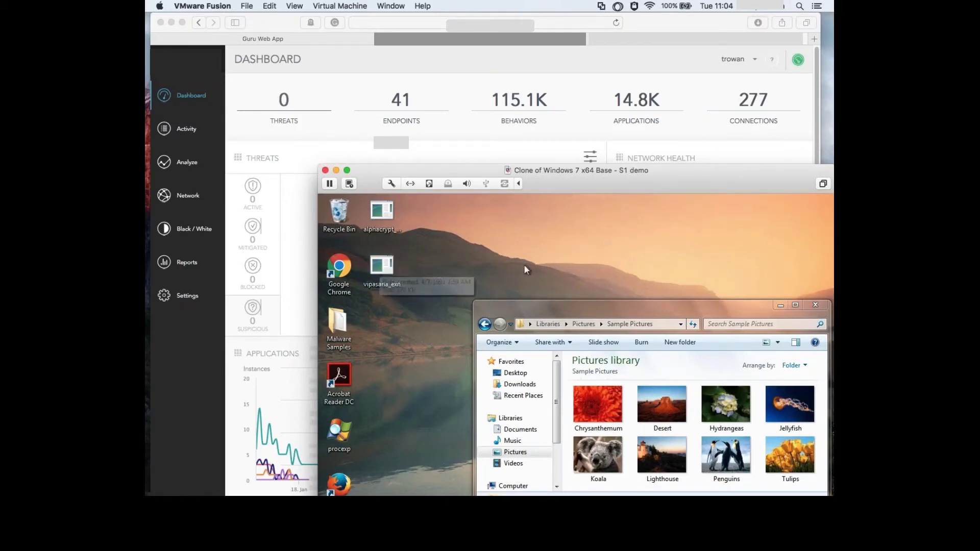
pyautogui.doubleClick(380, 271)
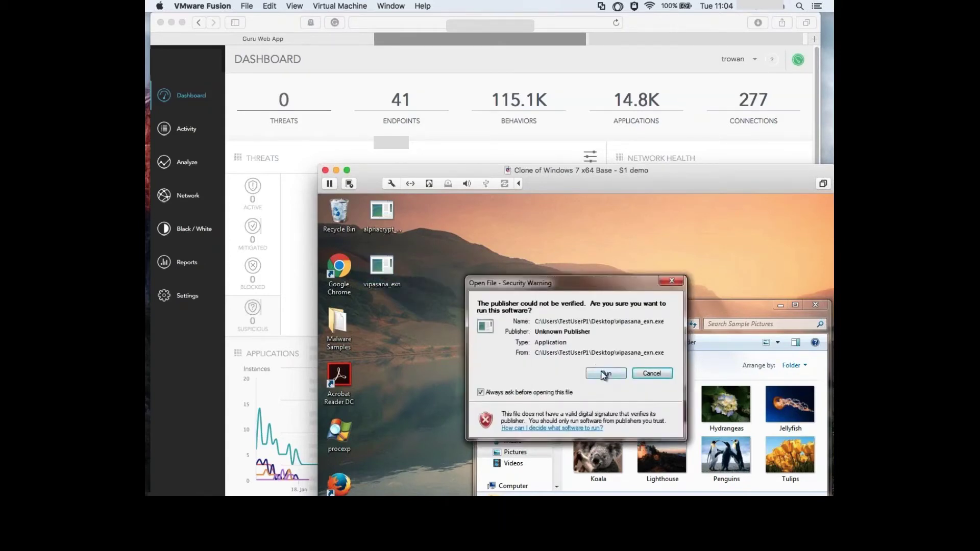
pyautogui.click(604, 374)
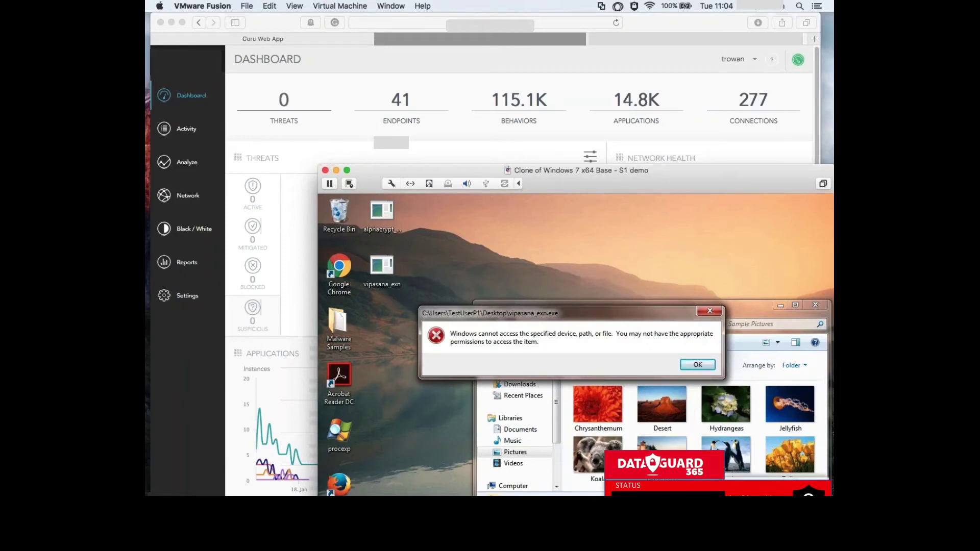
pyautogui.moveTo(253, 272)
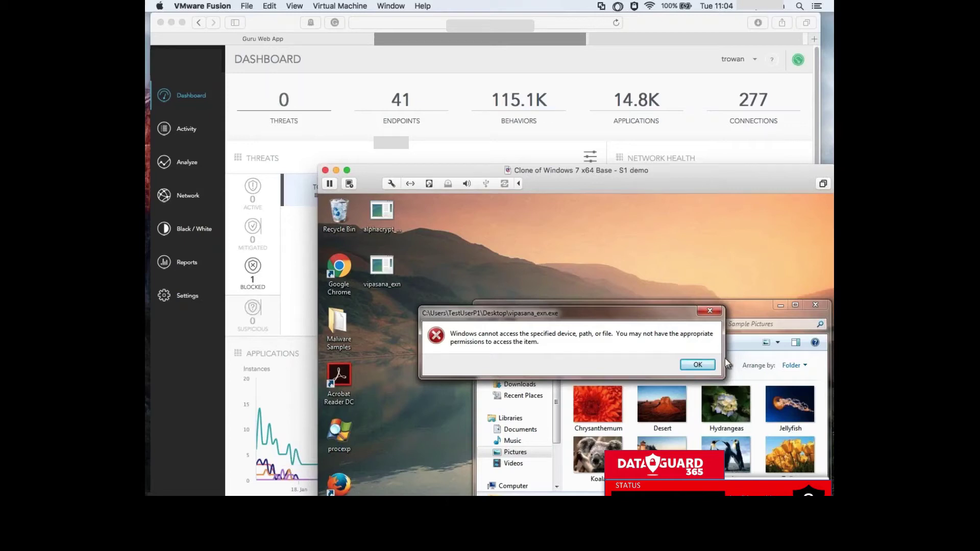
pyautogui.click(697, 364)
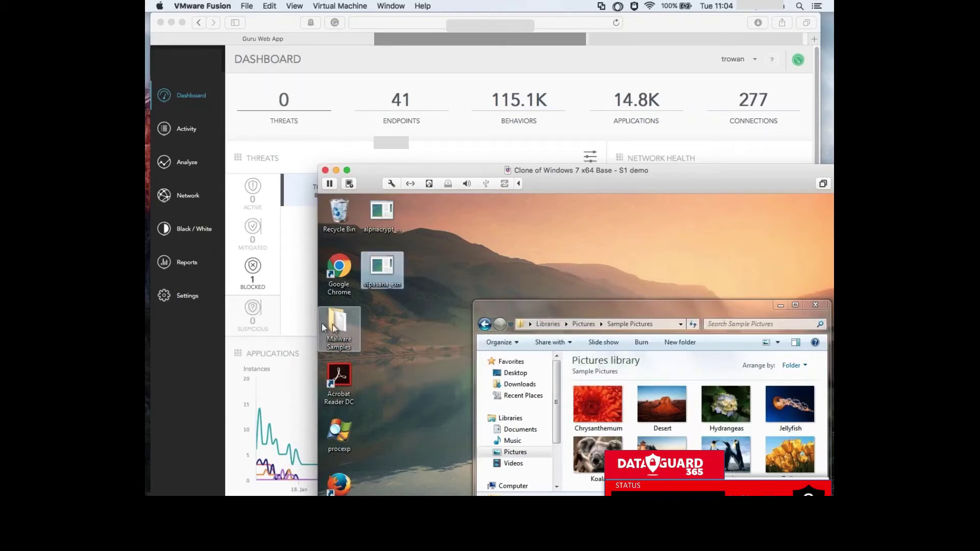
# Open the binary analysis of the blocked threat vipasana_exn.exe from the console dashboard and expand its attack story line.
pyautogui.click(253, 267)
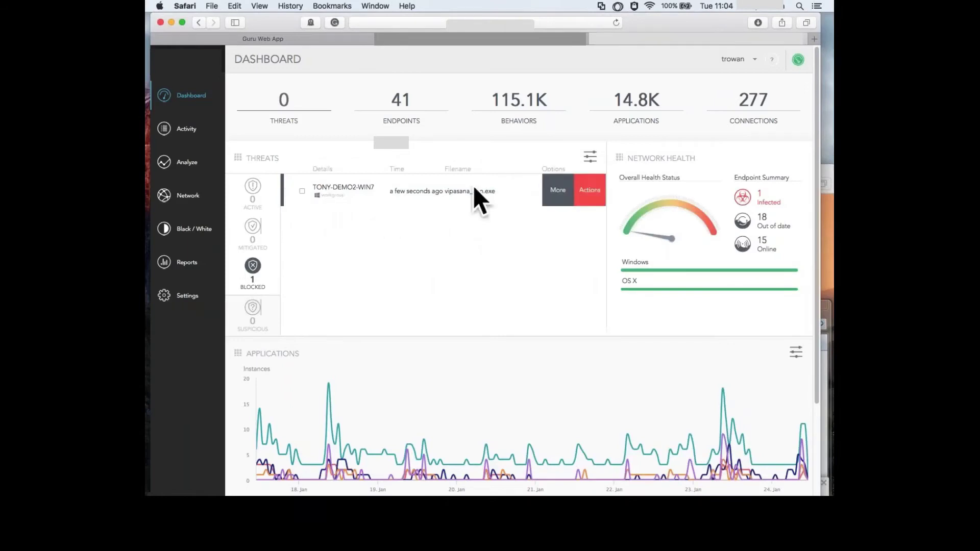
pyautogui.click(567, 190)
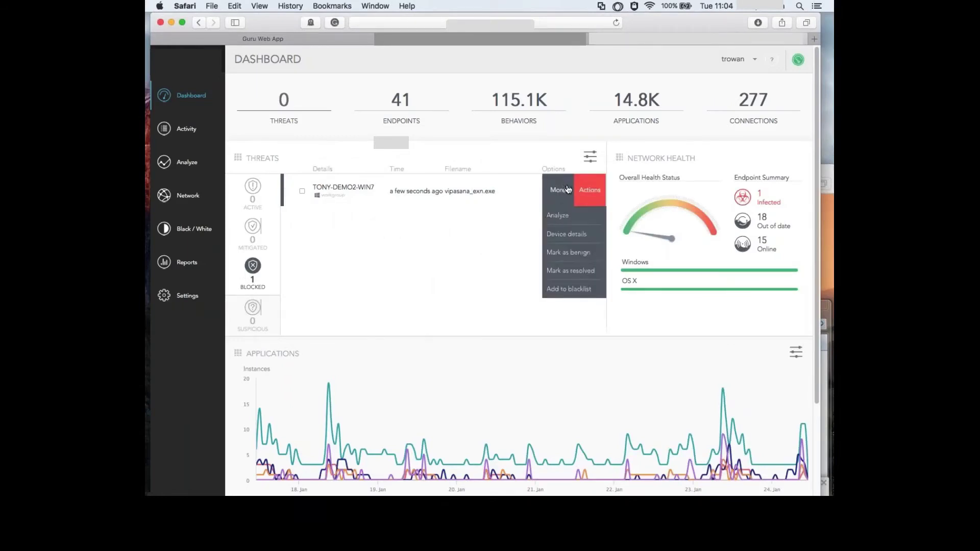
pyautogui.click(568, 218)
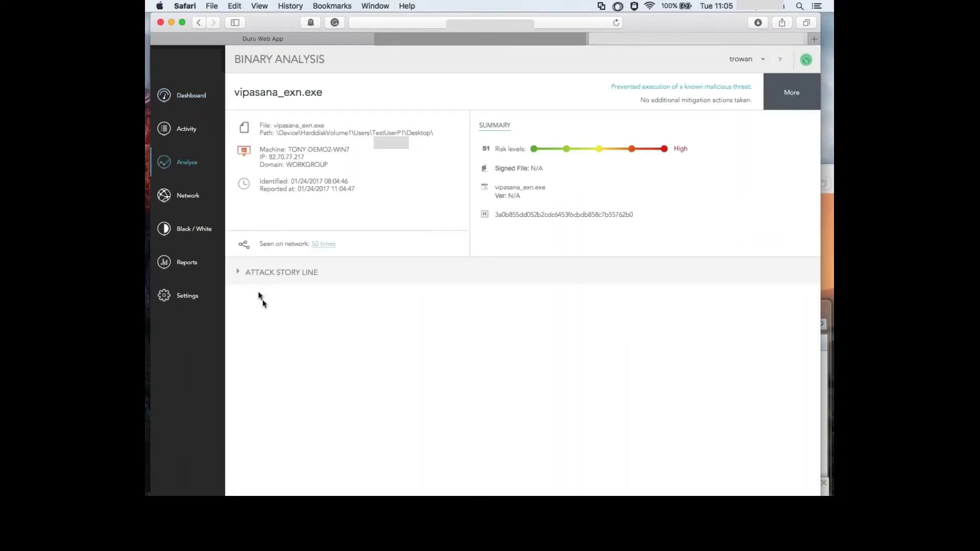
pyautogui.click(240, 273)
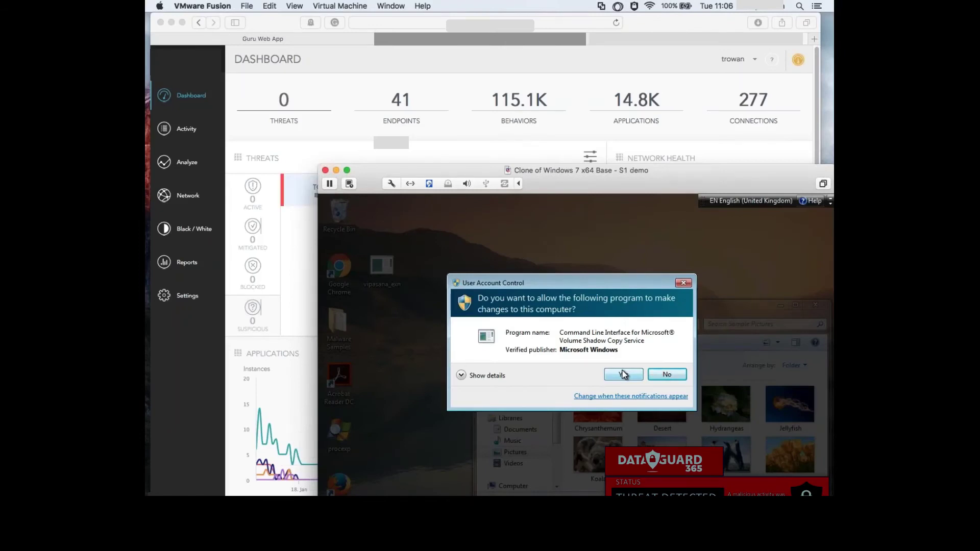
# Switch to the console dashboard and check the active threat entry for alphacrypt_exn.exe.
pyautogui.click(295, 182)
pyautogui.moveTo(403, 193)
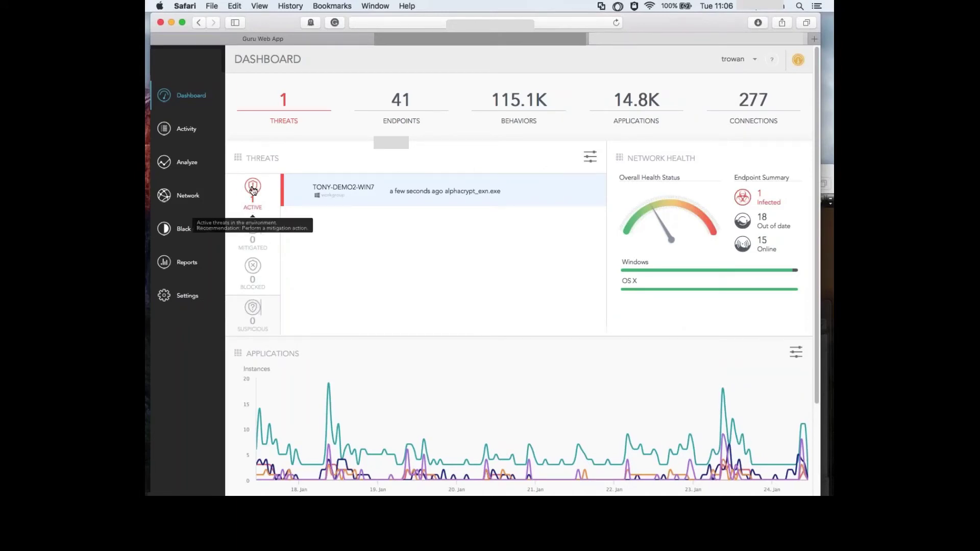
pyautogui.moveTo(439, 192)
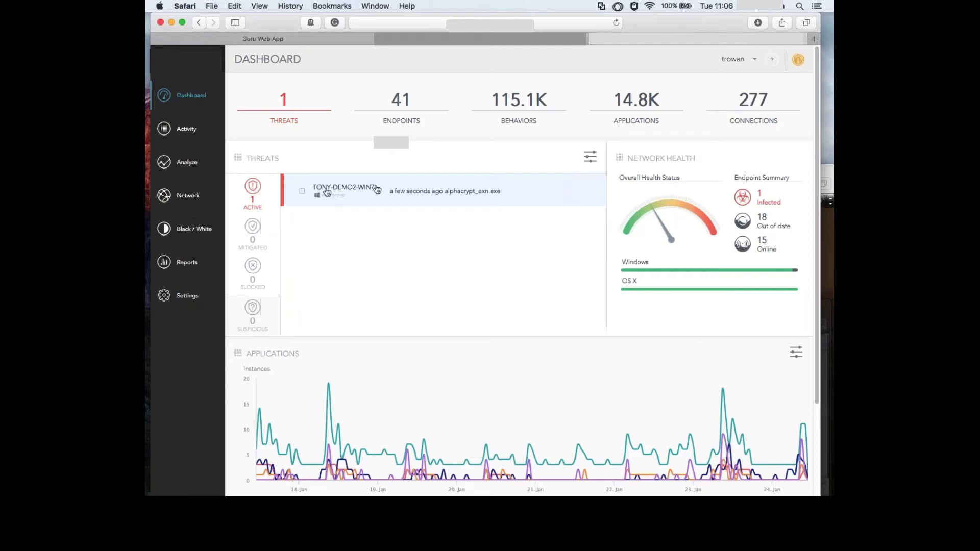
pyautogui.moveTo(444, 193)
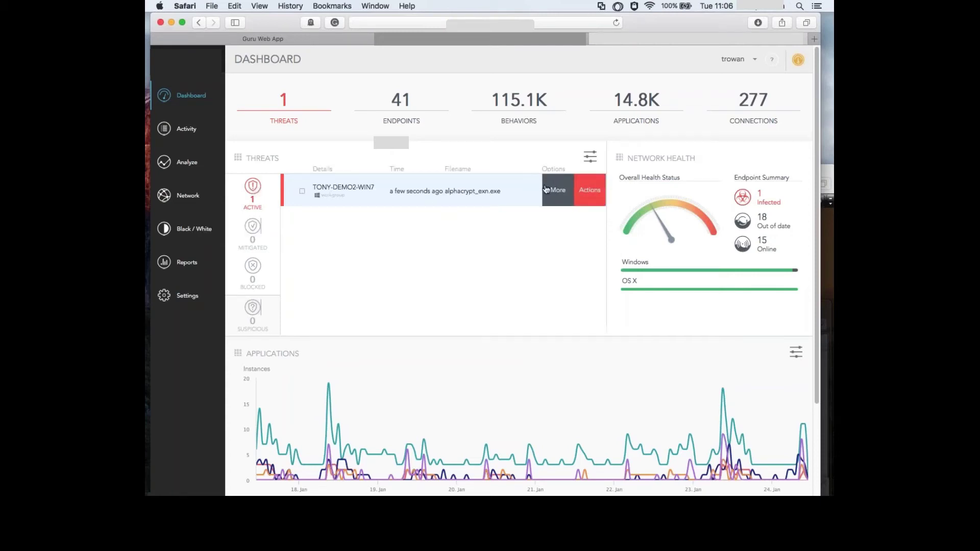
# Allow the Volume Shadow Copy Service command-line program in the virtual machine, and inspect the sample pictures and the ransom note.
pyautogui.click(830, 233)
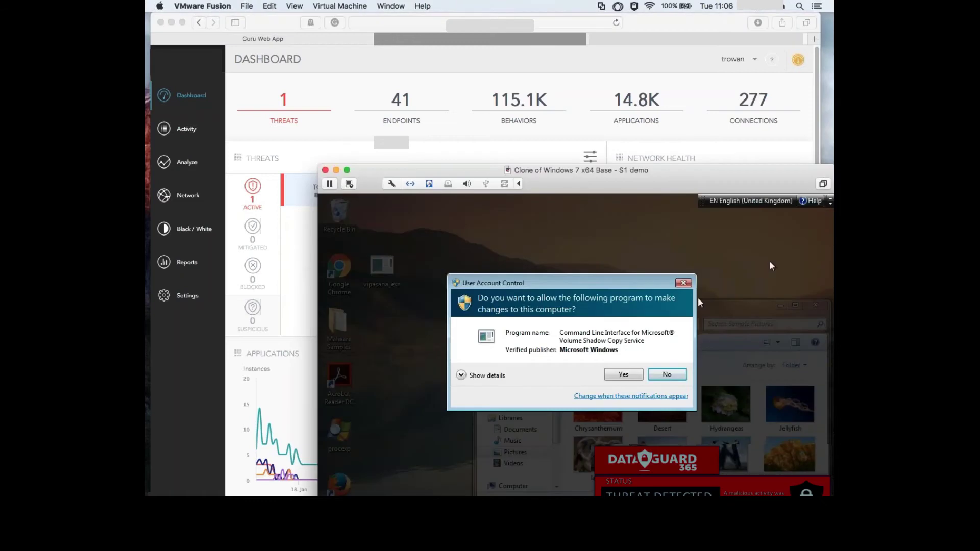
pyautogui.click(623, 375)
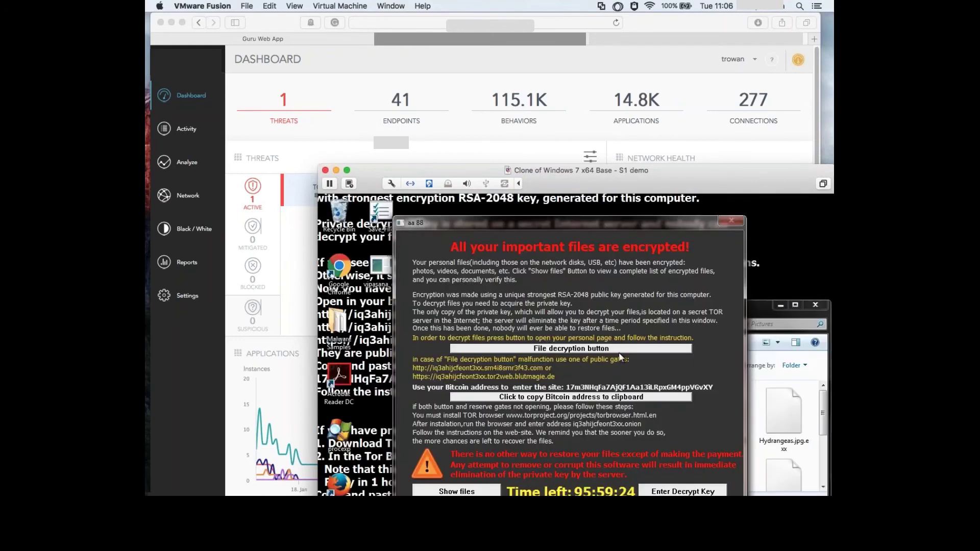
pyautogui.click(754, 308)
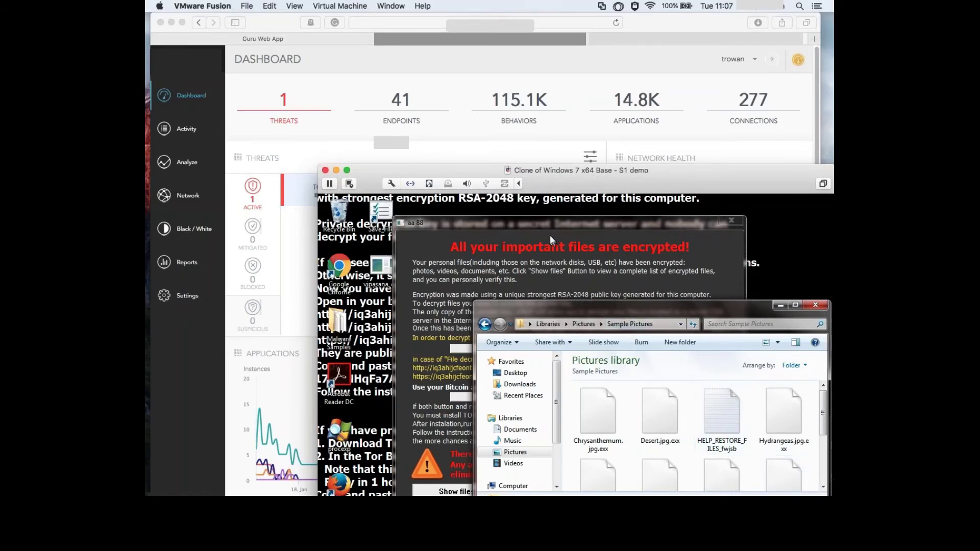
pyautogui.click(548, 222)
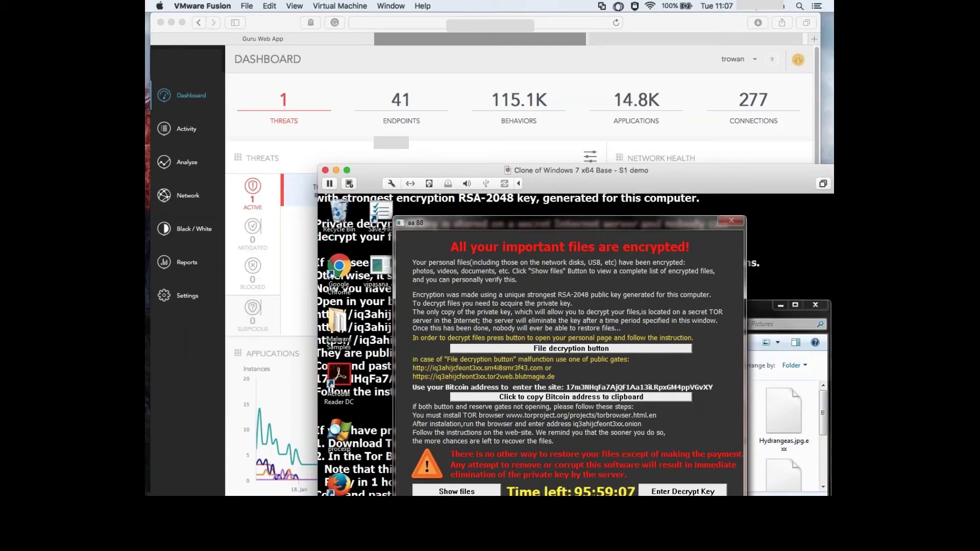
# Return to the console dashboard and open the binary analysis of the active threat alphacrypt_exn.exe.
pyautogui.click(258, 193)
pyautogui.click(257, 192)
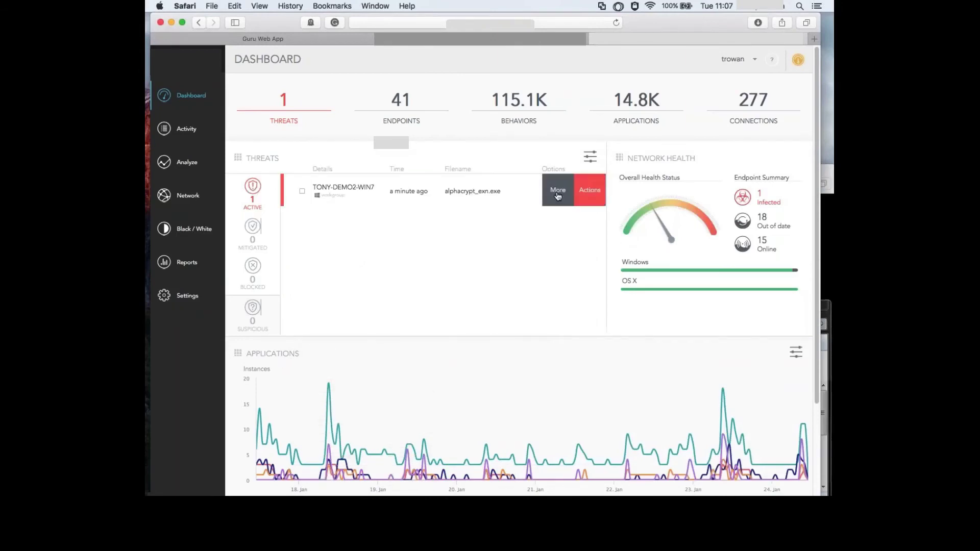
pyautogui.click(558, 193)
pyautogui.click(559, 214)
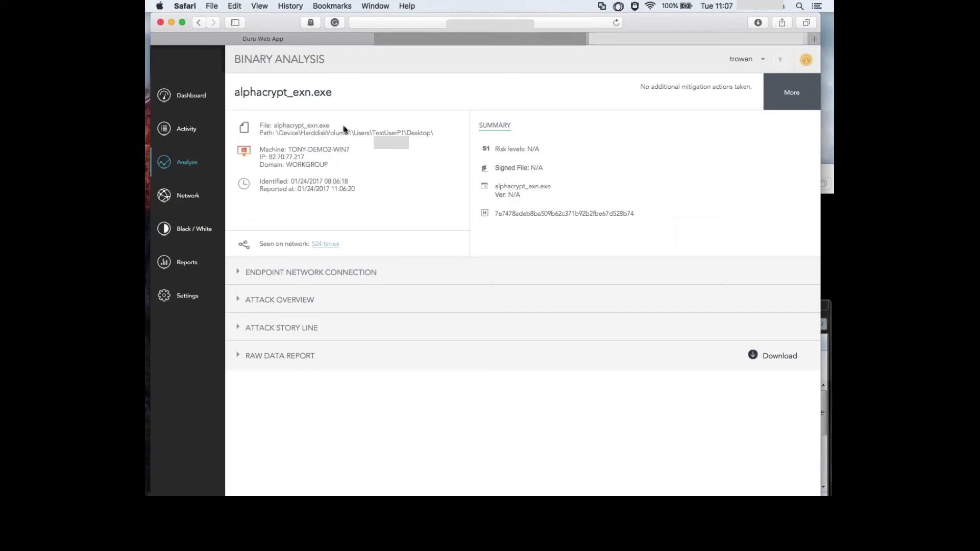
# Review the alphacrypt_exn.exe file path, and expand the endpoint network connection map to inspect its marked countries.
pyautogui.moveTo(432, 134); pyautogui.dragTo(272, 126)
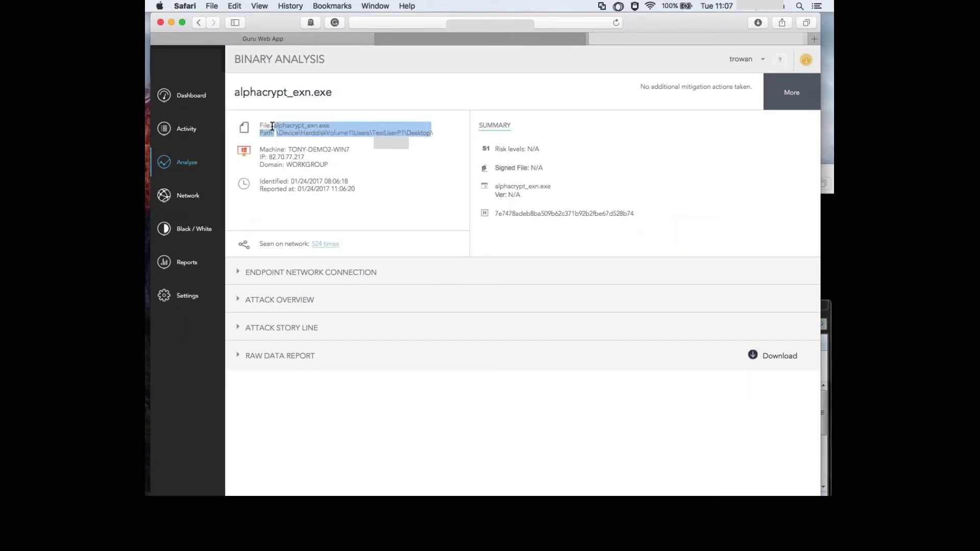
pyautogui.click(391, 151)
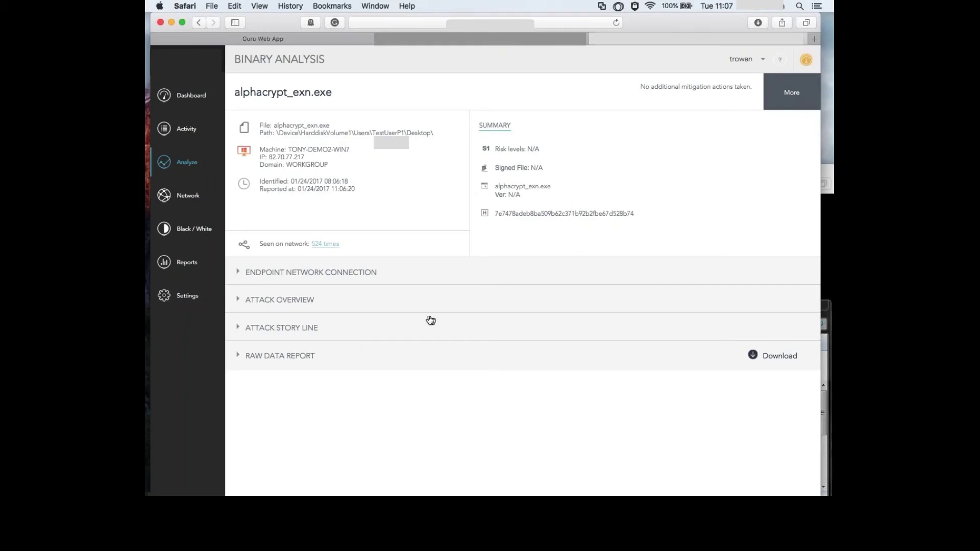
pyautogui.click(237, 274)
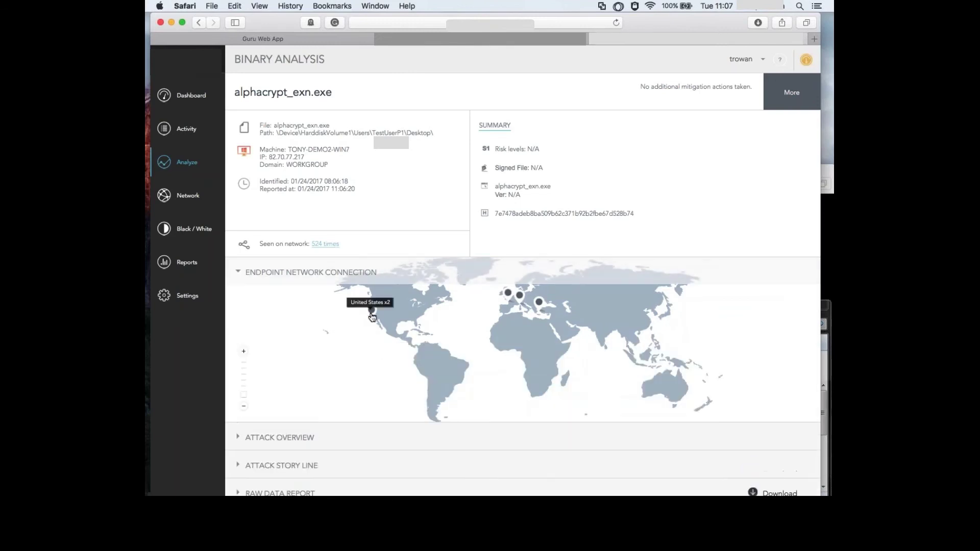
pyautogui.moveTo(508, 302)
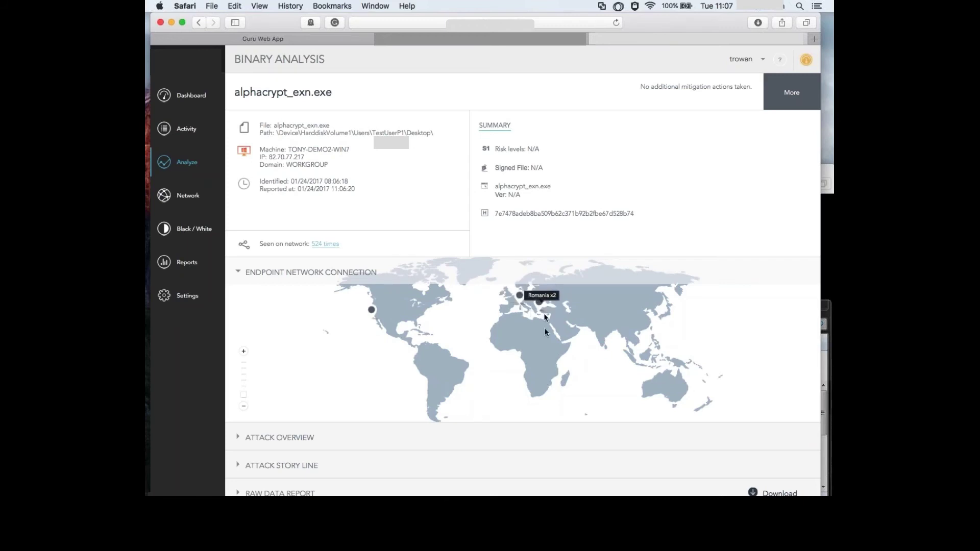
# Expand the attack overview and the attack story line of alphacrypt_exn.exe, and review the event categories and process chain.
pyautogui.click(237, 438)
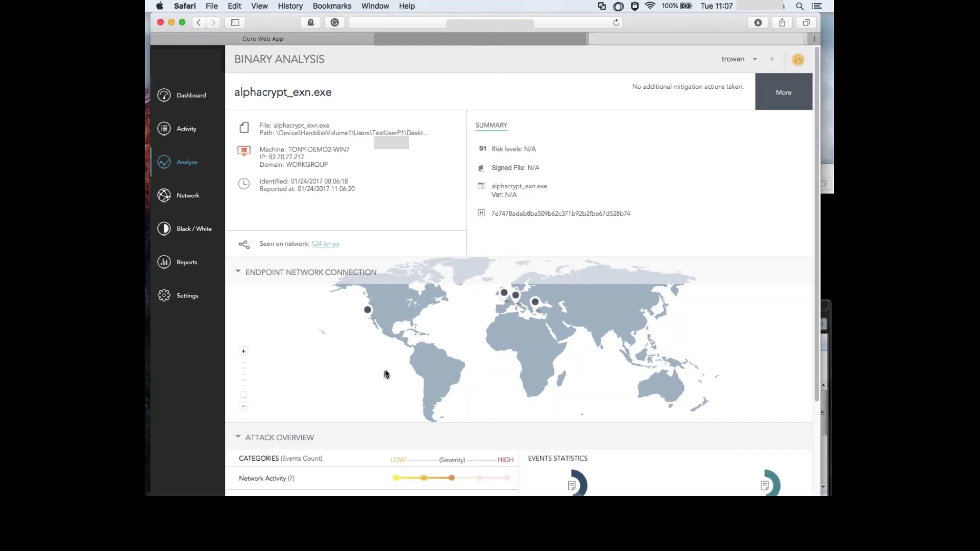
pyautogui.scroll(-5, 388, 364)
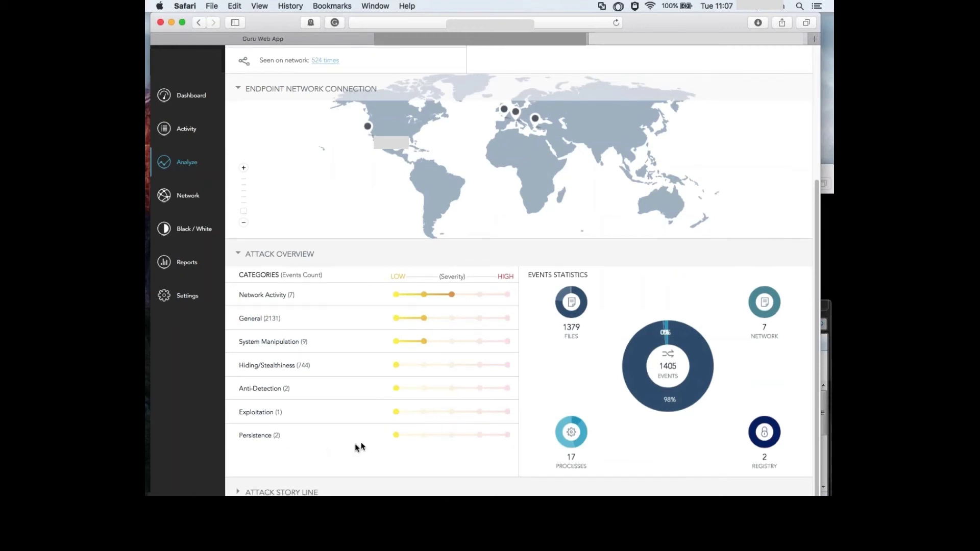
pyautogui.click(238, 492)
pyautogui.scroll(-10, 437, 415)
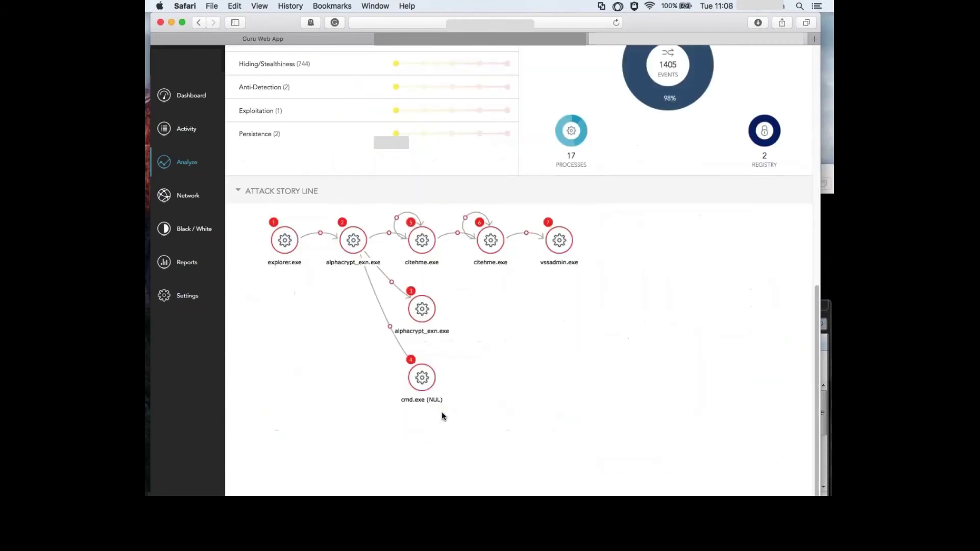
# Inspect the explorer.exe, alphacrypt_exn.exe and cmd.exe (NUL) processes in the attack story line, checking the events of cmd.exe.
pyautogui.click(285, 234)
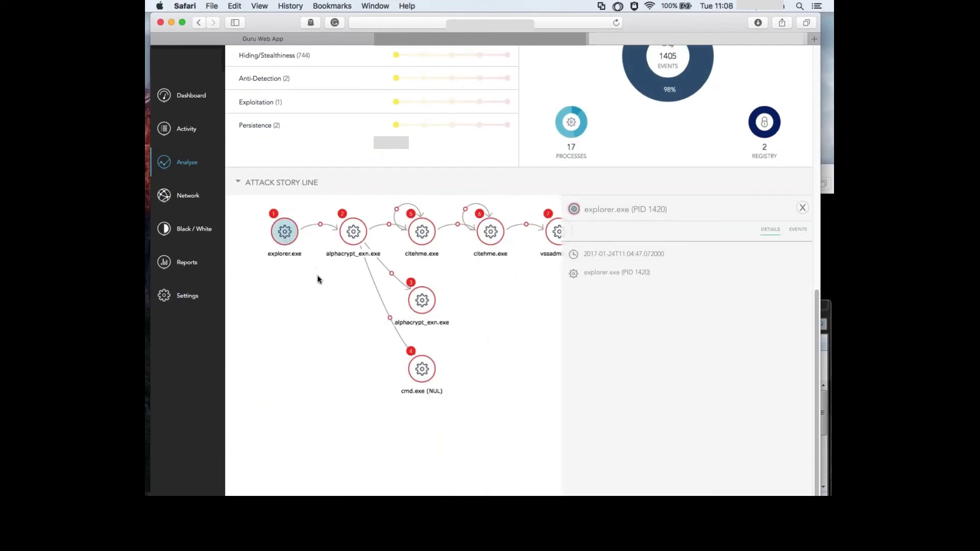
pyautogui.click(353, 236)
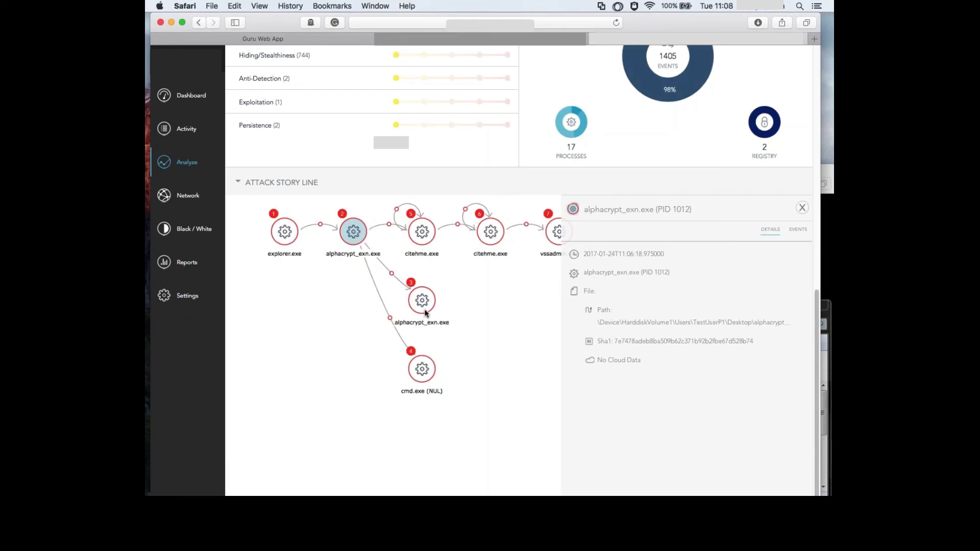
pyautogui.click(428, 374)
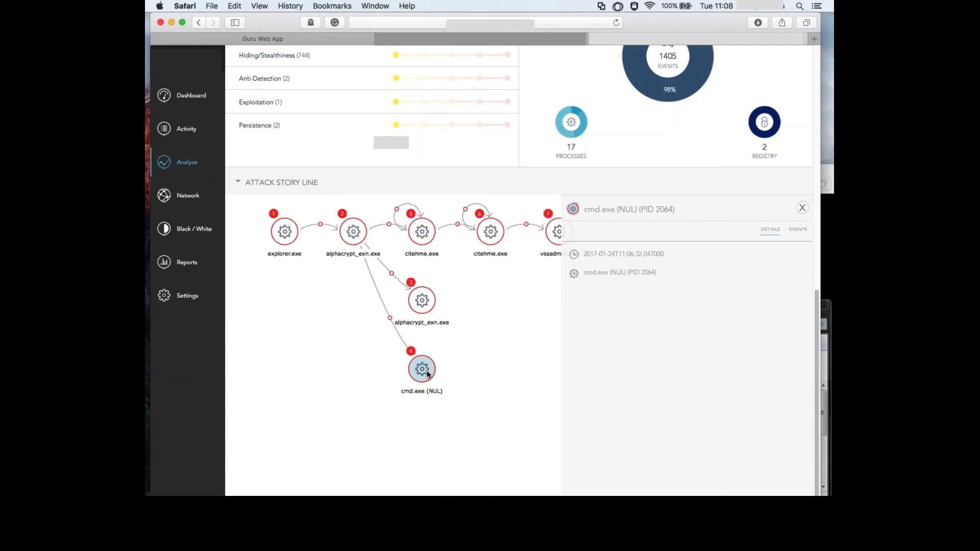
pyautogui.click(798, 230)
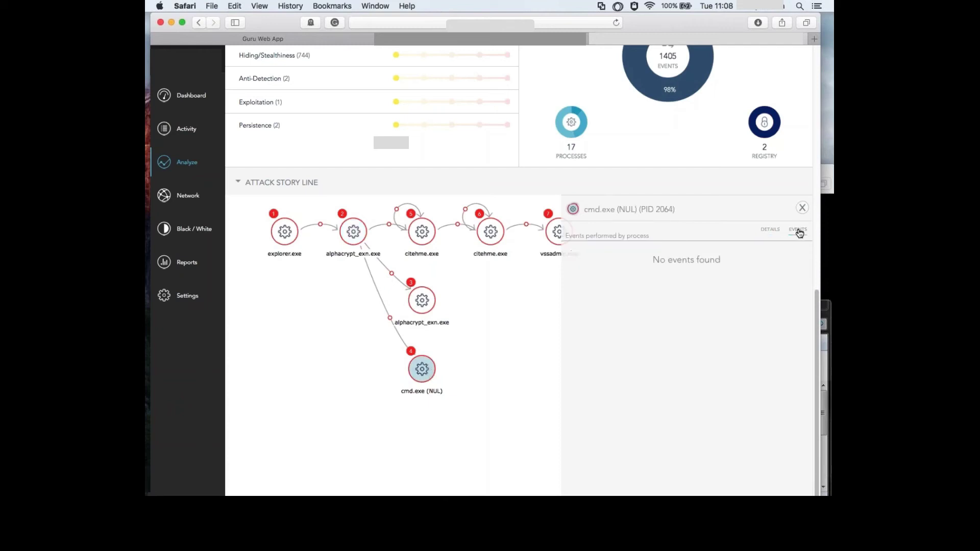
pyautogui.click(768, 231)
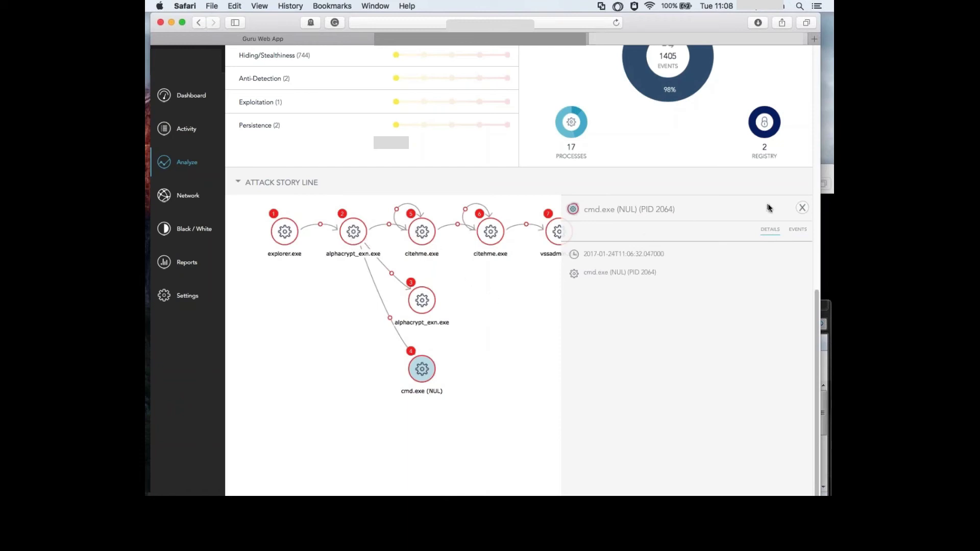
pyautogui.click(802, 208)
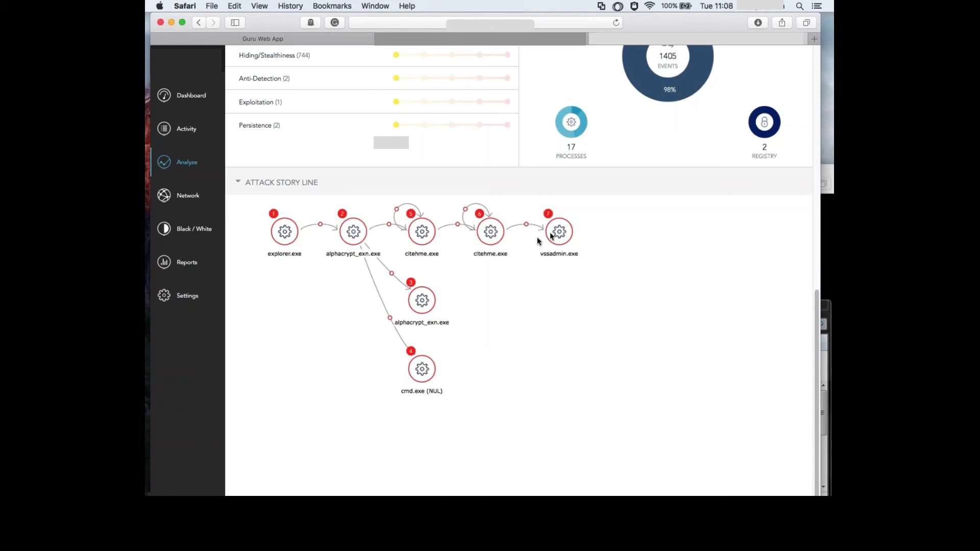
# Inspect the details and events of the citehme.exe process numbered 6 in the attack story line, and close them.
pyautogui.click(493, 243)
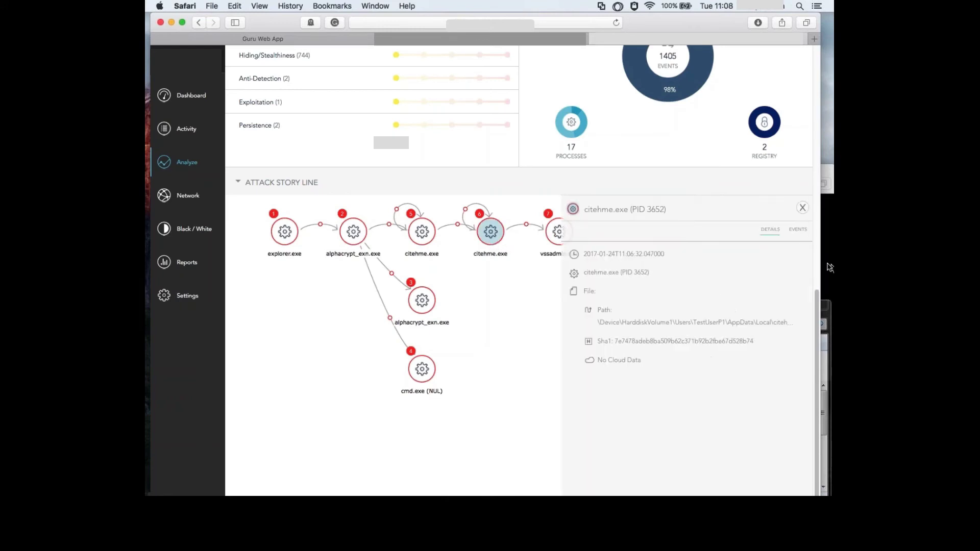
pyautogui.click(797, 230)
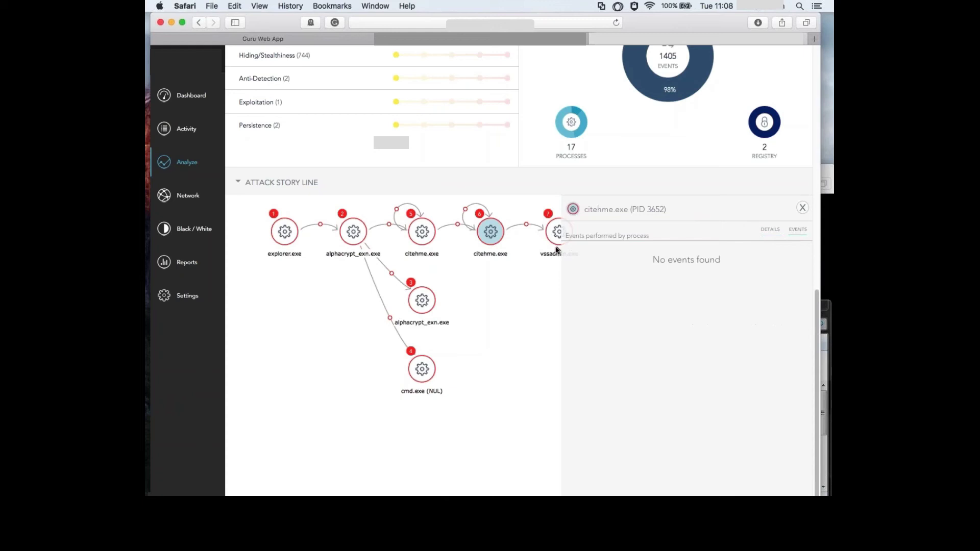
pyautogui.click(802, 209)
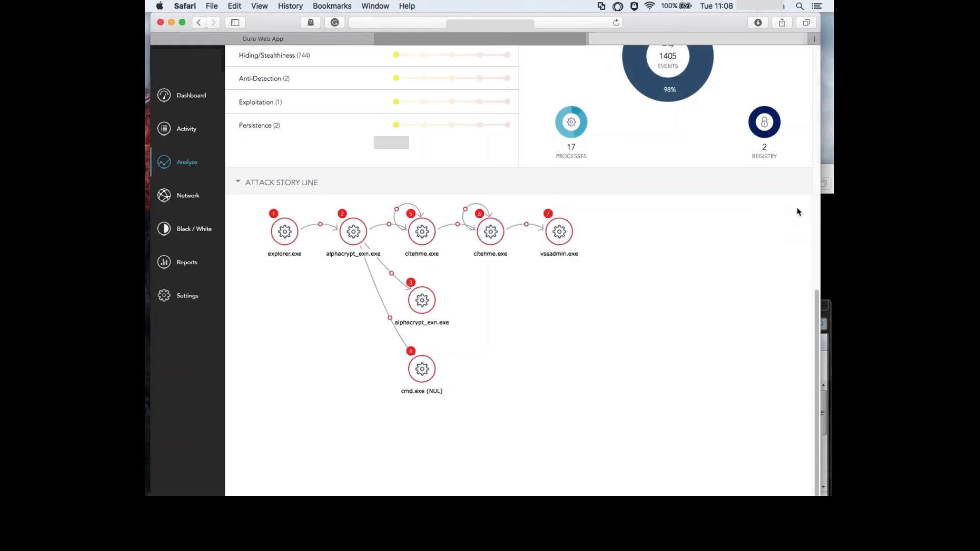
# Review the file events performed by the citehme.exe process numbered 5 in the attack story line, and close its details.
pyautogui.click(419, 233)
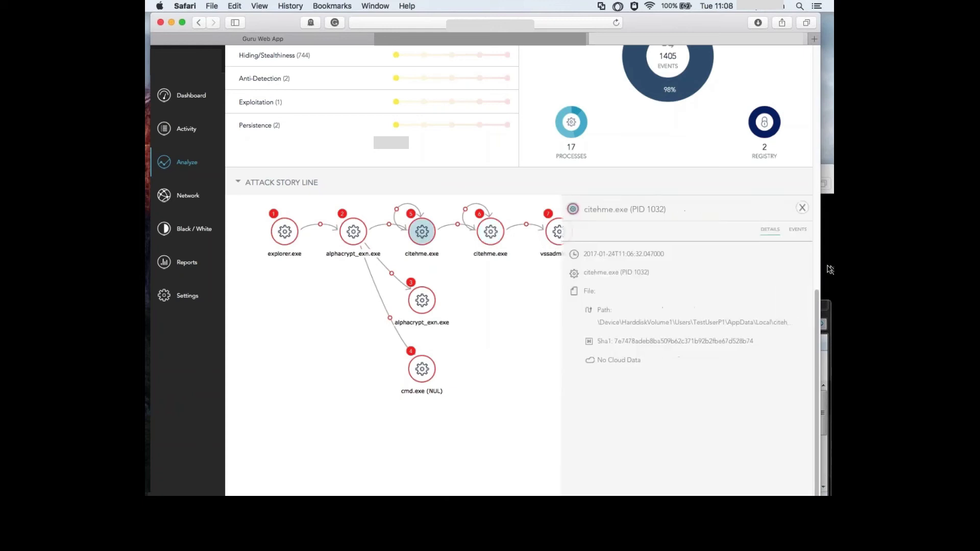
pyautogui.click(804, 234)
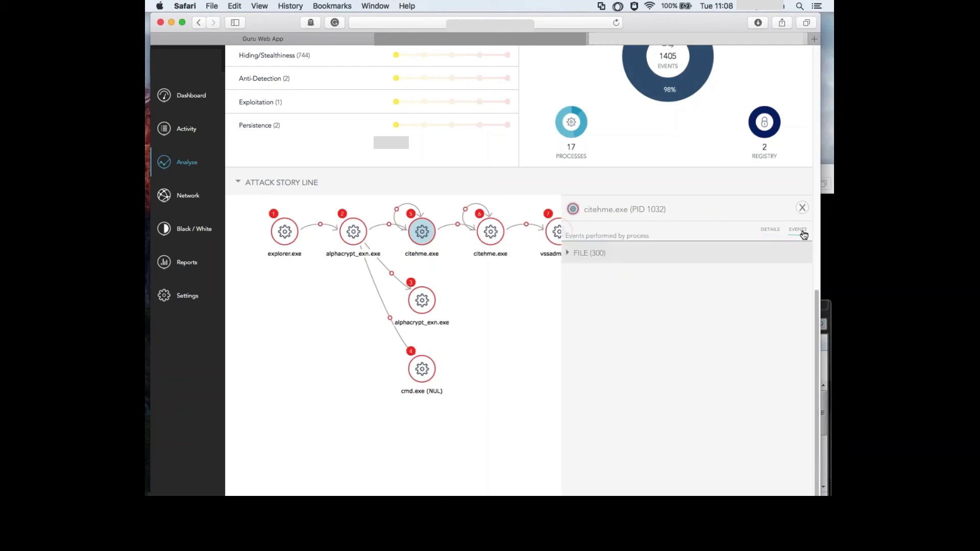
pyautogui.click(568, 255)
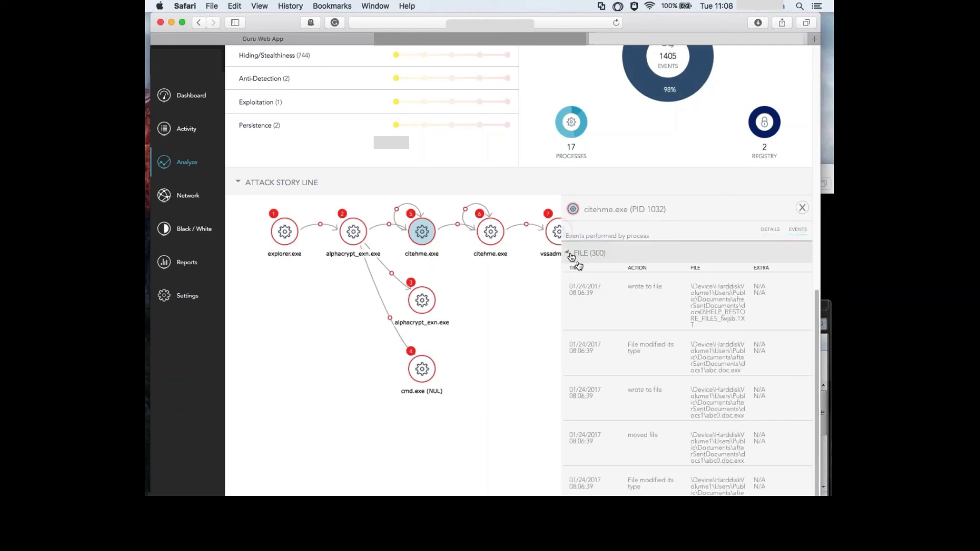
pyautogui.scroll(-5, 663, 355)
pyautogui.scroll(-10, 665, 355)
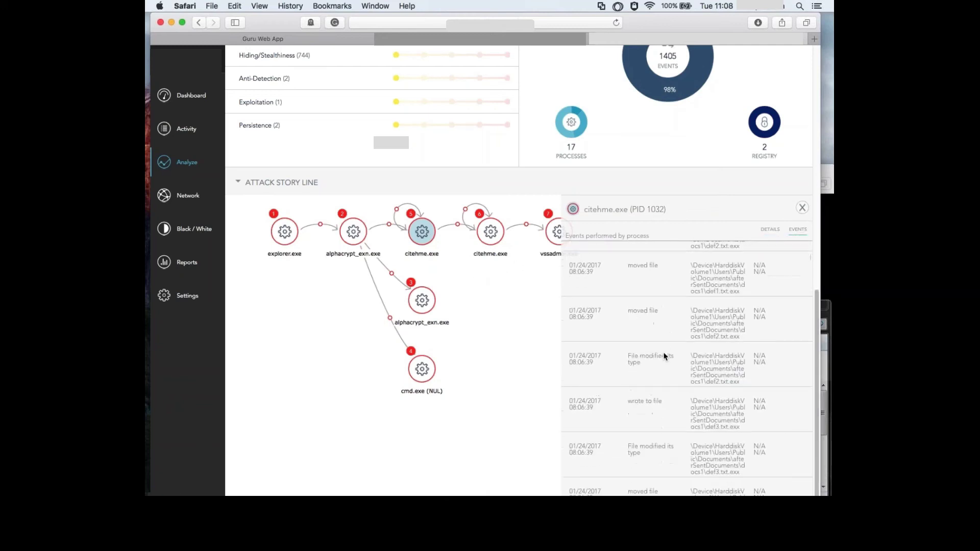
pyautogui.scroll(-10, 665, 356)
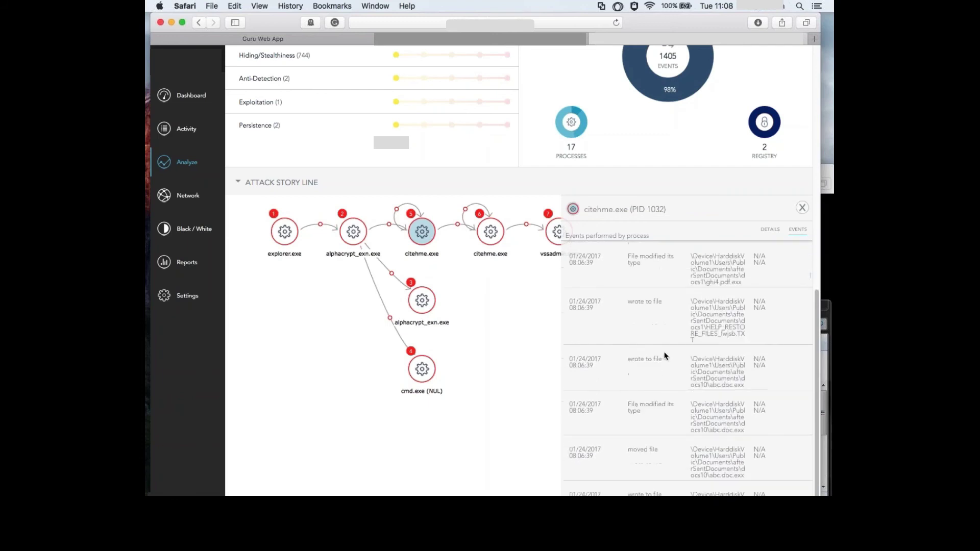
pyautogui.scroll(-10, 665, 356)
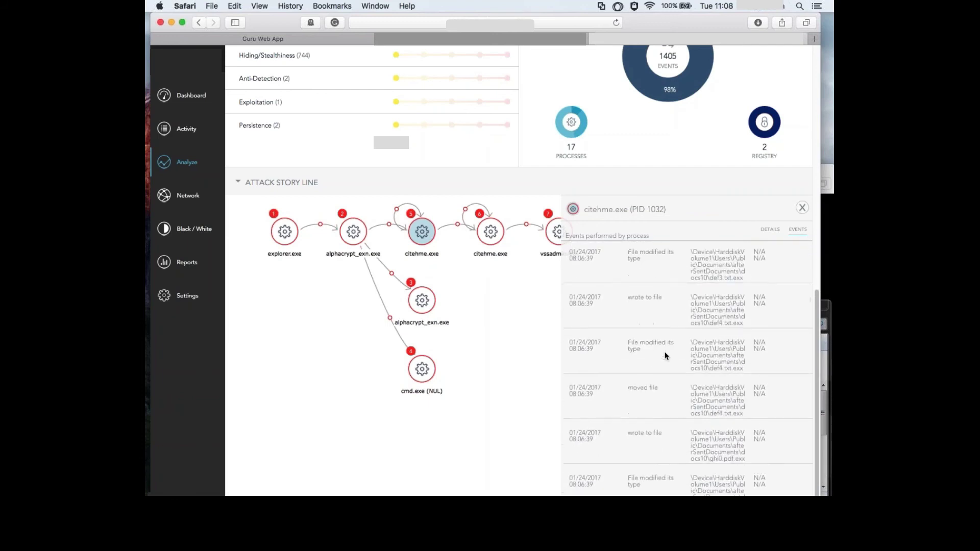
pyautogui.scroll(-10, 705, 393)
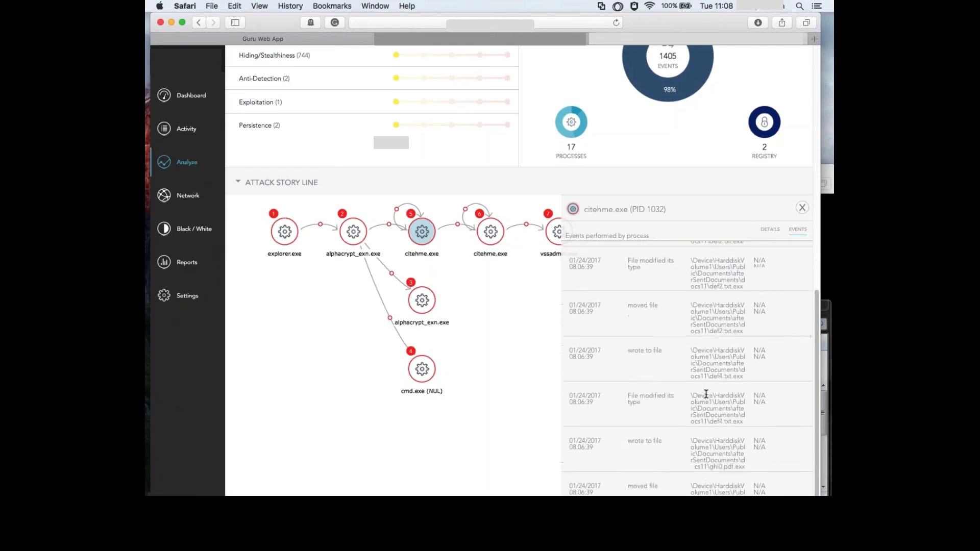
pyautogui.scroll(-8, 708, 394)
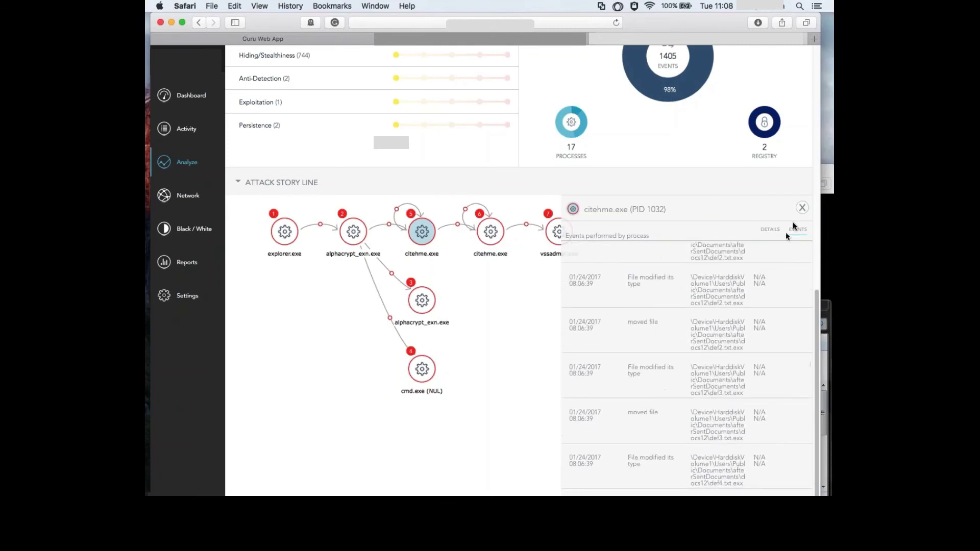
pyautogui.click(801, 208)
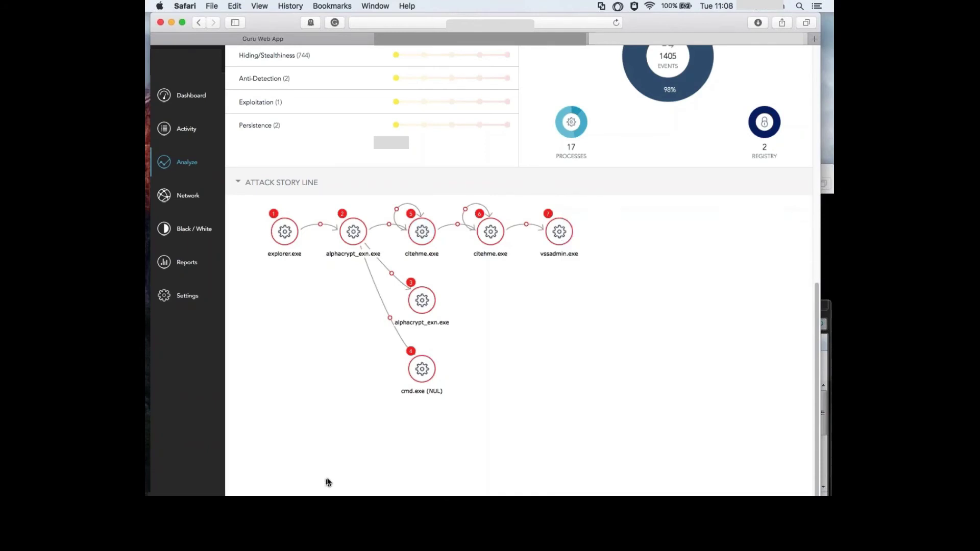
# Expand the raw data report of the binary analysis and review the recorded file events.
pyautogui.scroll(-2, 332, 479)
pyautogui.scroll(-8, 347, 472)
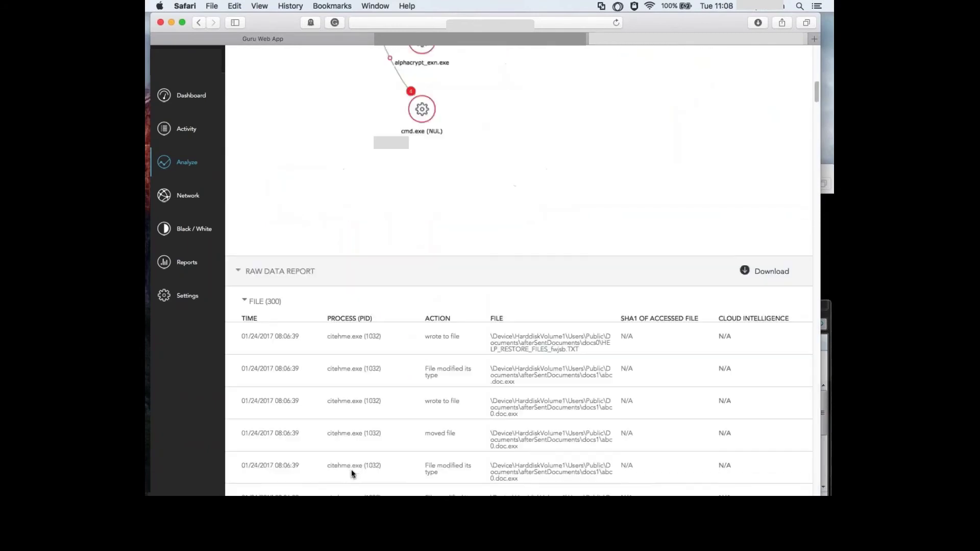
pyautogui.scroll(-10, 353, 469)
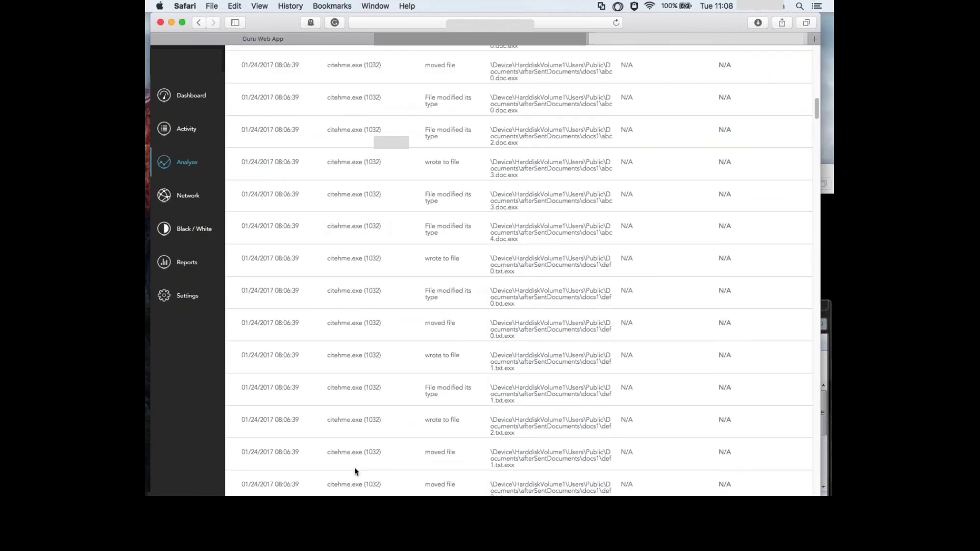
pyautogui.scroll(-15, 355, 470)
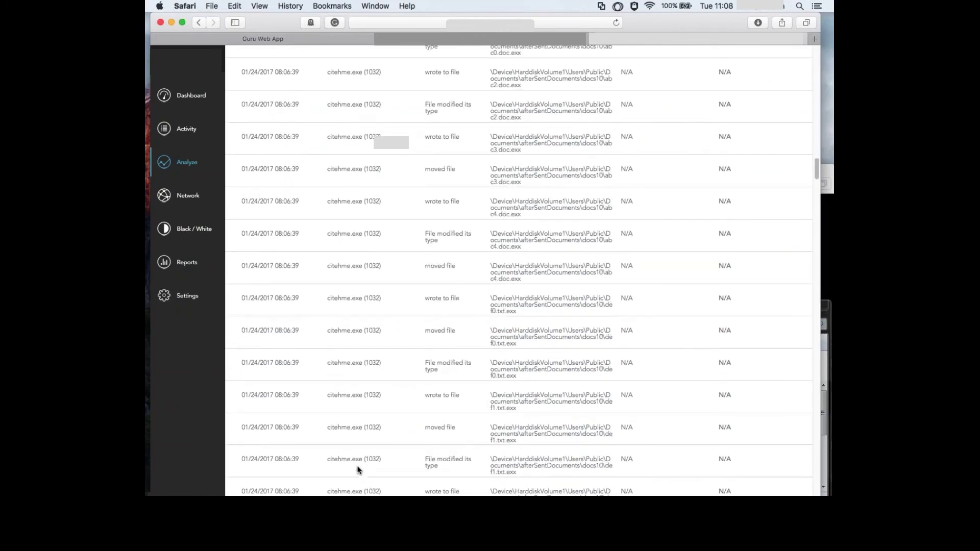
pyautogui.scroll(20, 360, 468)
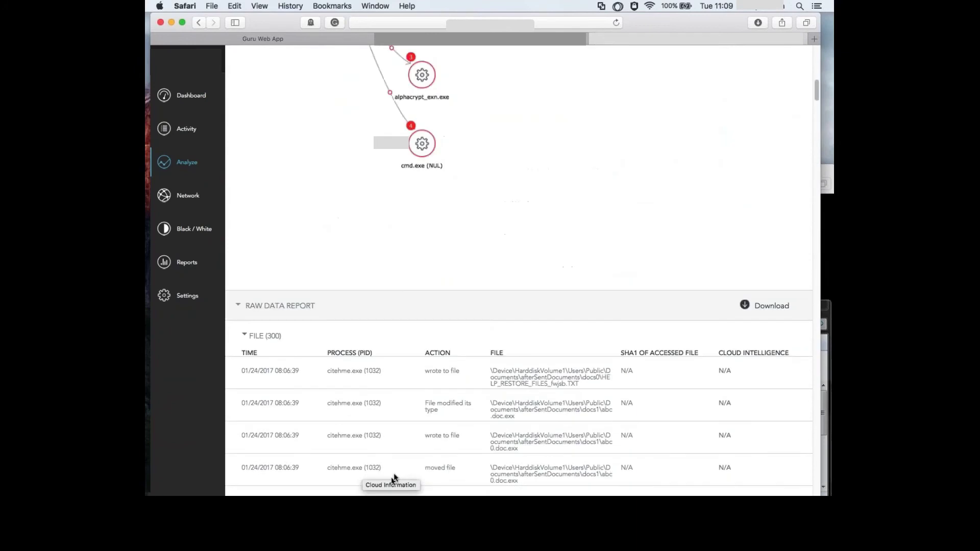
# Check the download formats offered for the raw data report, and look back over the attack story line and attack overview.
pyautogui.click(761, 189)
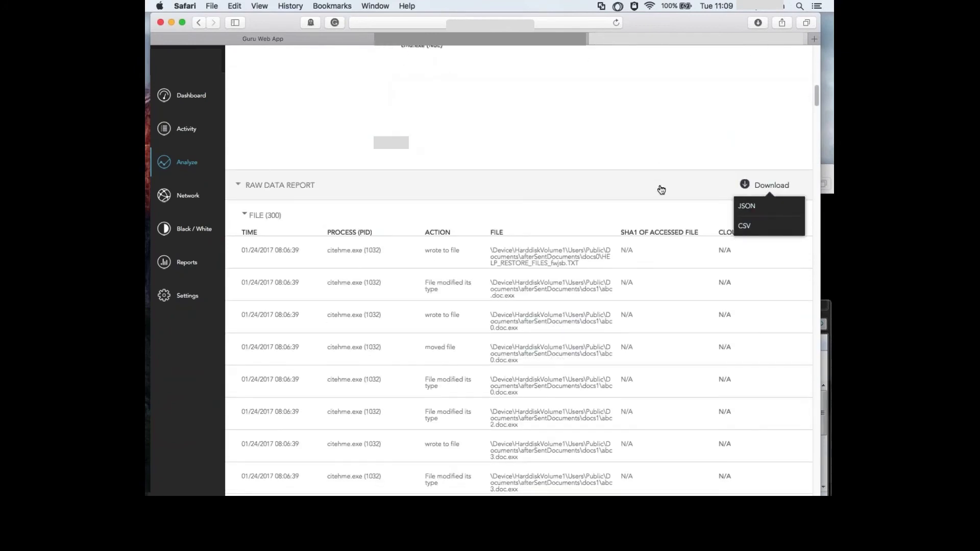
pyautogui.scroll(6, 673, 204)
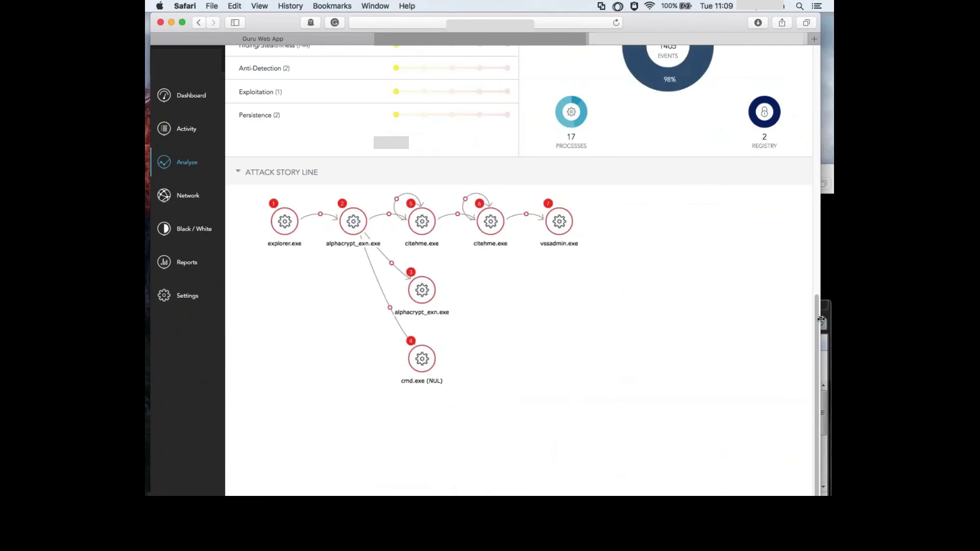
pyautogui.scroll(10, 816, 322)
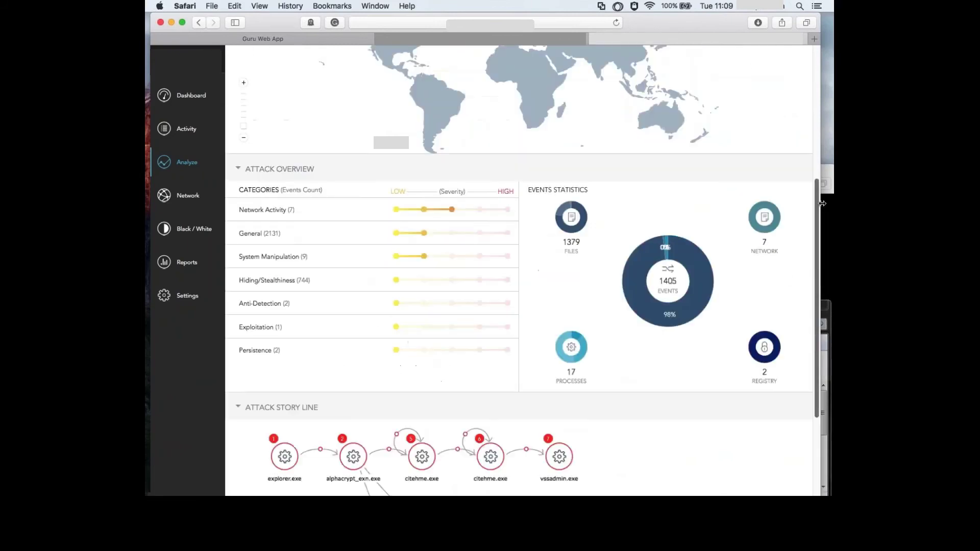
# Return to the console dashboard, and bring the VMware Fusion virtual machine forward to check its ransom note.
pyautogui.click(203, 100)
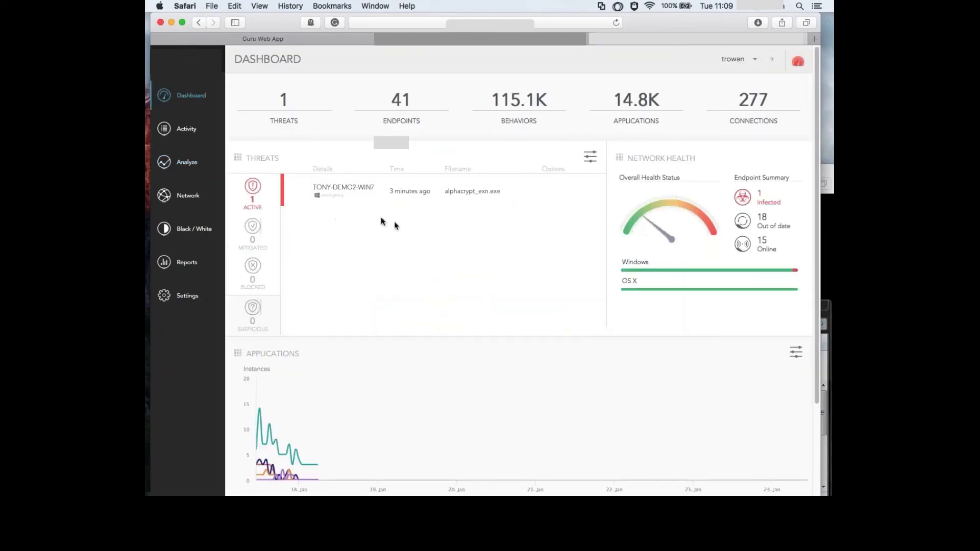
pyautogui.click(826, 360)
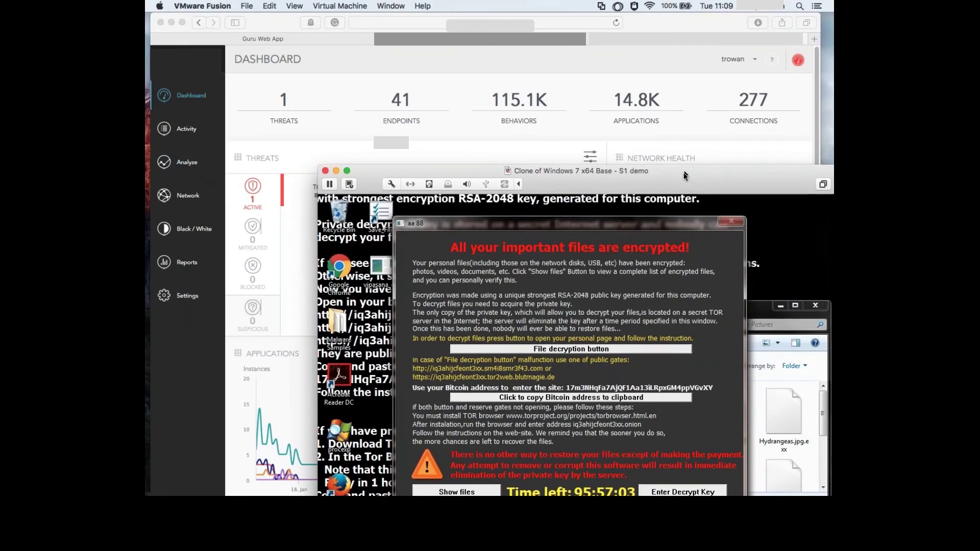
pyautogui.moveTo(683, 171)
pyautogui.mouseDown()
pyautogui.moveTo(658, 189)
pyautogui.moveTo(681, 175)
pyautogui.mouseUp()
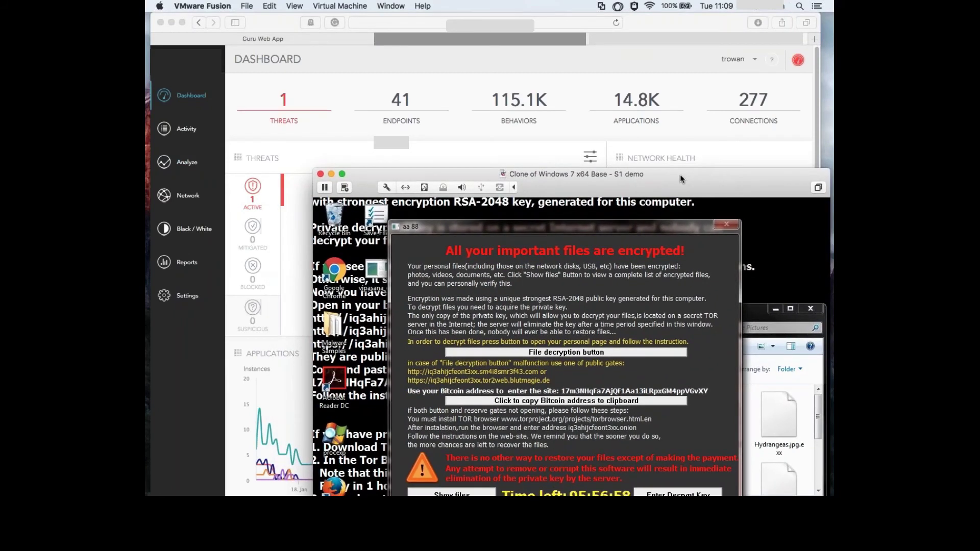
# Switch back to the console dashboard in Safari and show the mitigation actions available for the active threat alphacrypt_exn.exe.
pyautogui.click(180, 332)
pyautogui.moveTo(551, 188)
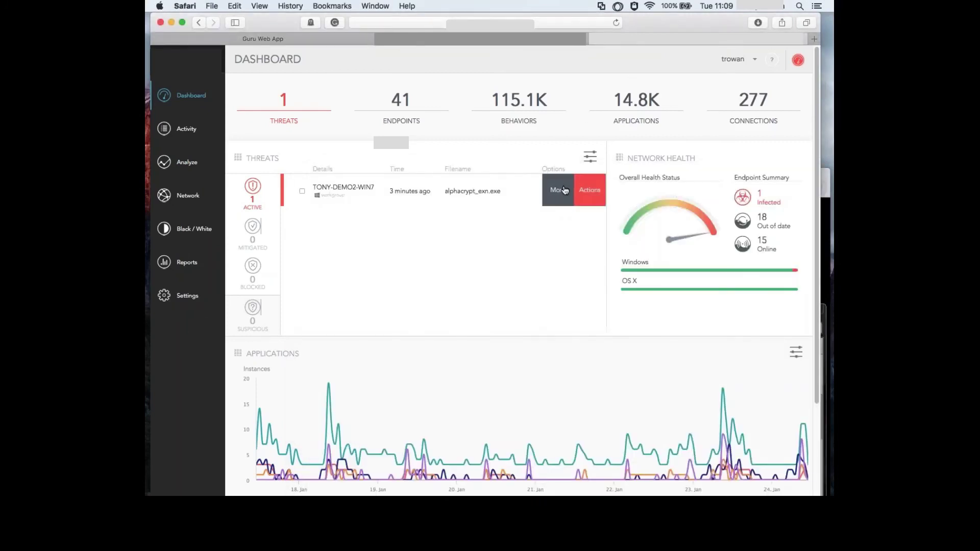
pyautogui.click(586, 192)
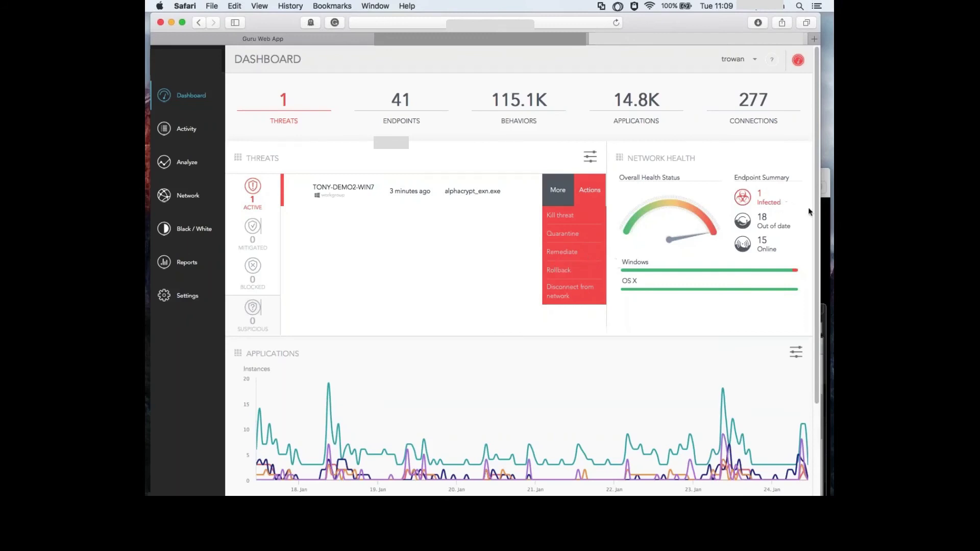
pyautogui.click(823, 220)
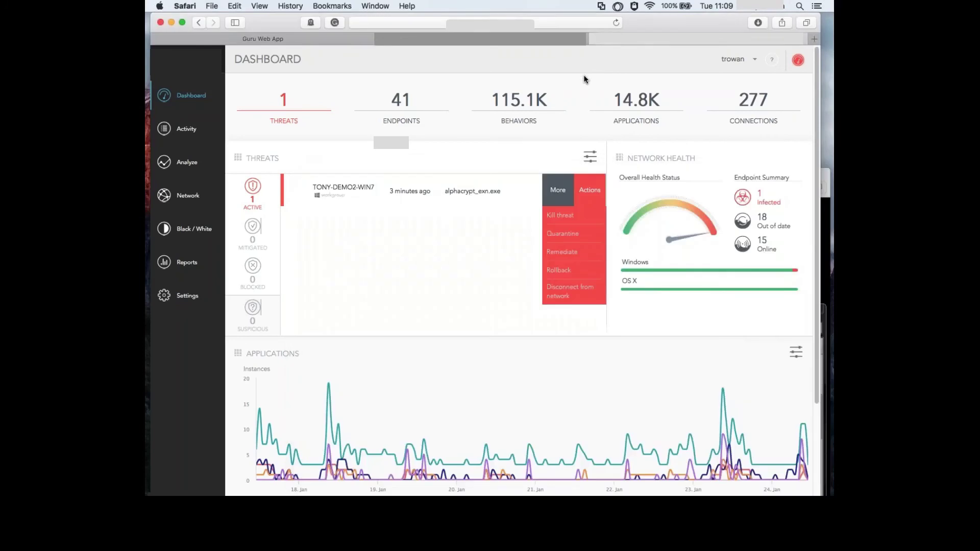
pyautogui.click(586, 81)
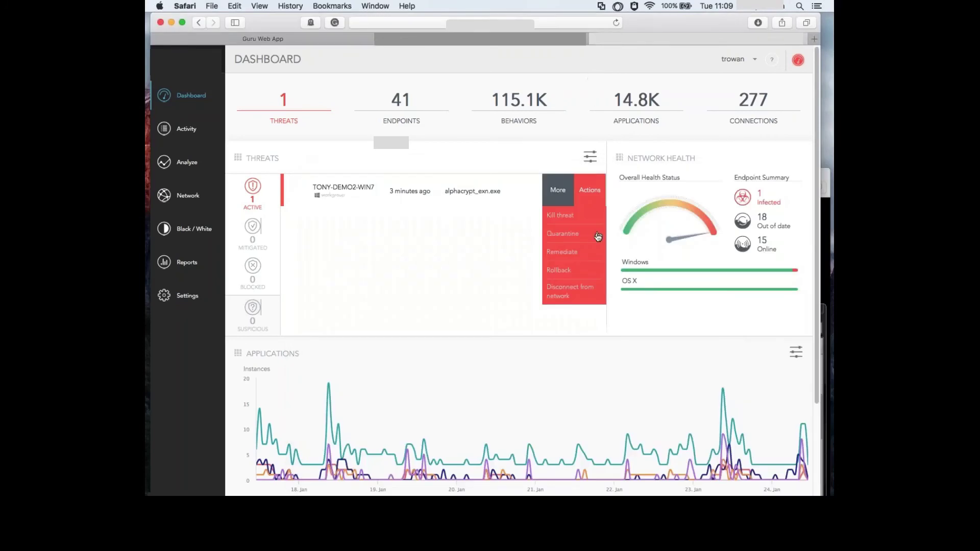
# Roll back the active threat alphacrypt_exn.exe, confirm the command, and switch to the Windows 7 virtual machine in VMware Fusion.
pyautogui.click(559, 270)
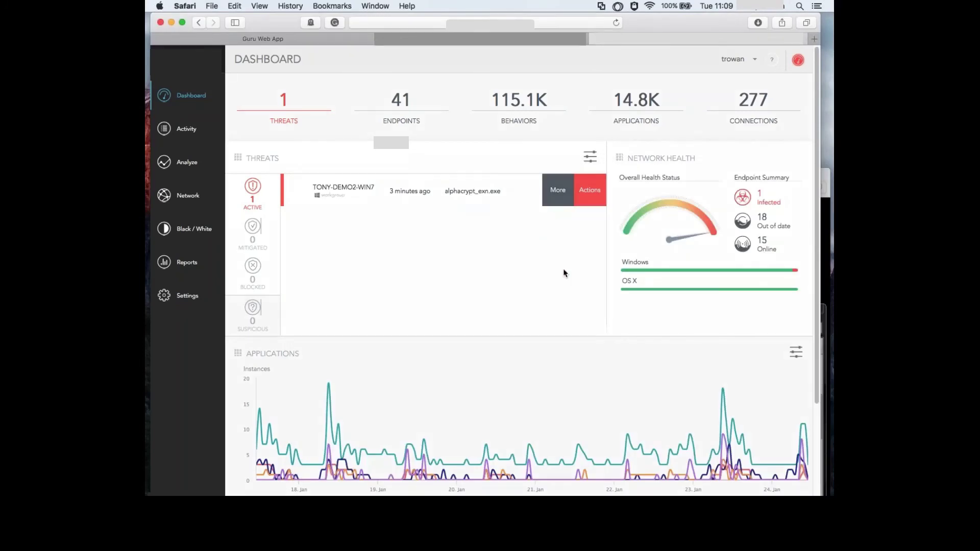
pyautogui.press('Return')
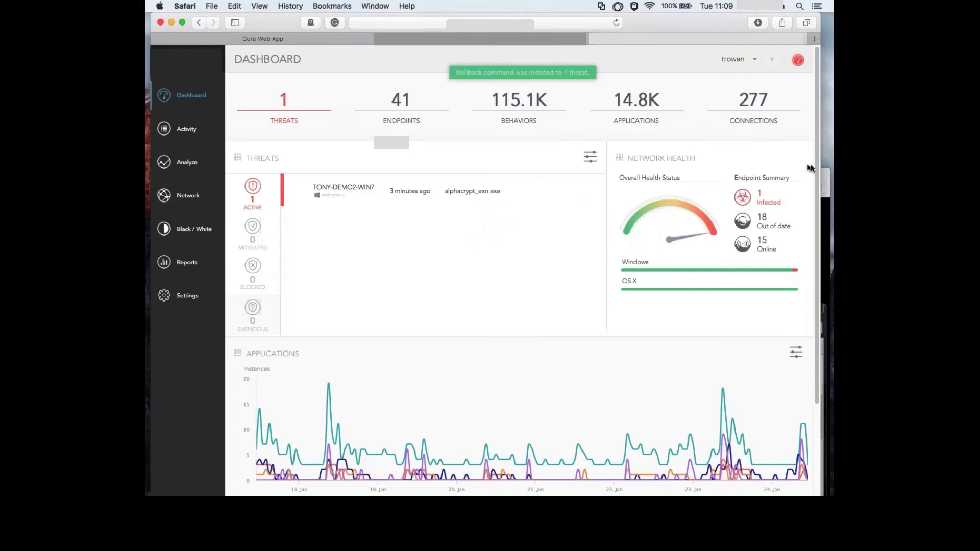
pyautogui.click(825, 215)
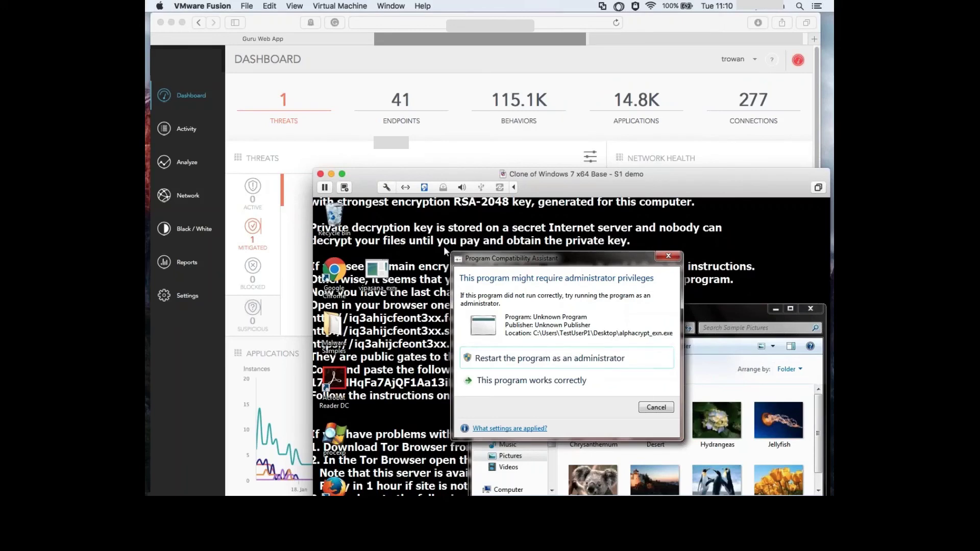
# Dismiss the Program Compatibility Assistant prompt, shift the Sample Pictures window slightly, and check the Start menu in the virtual machine.
pyautogui.click(552, 358)
pyautogui.moveTo(626, 310); pyautogui.dragTo(614, 294)
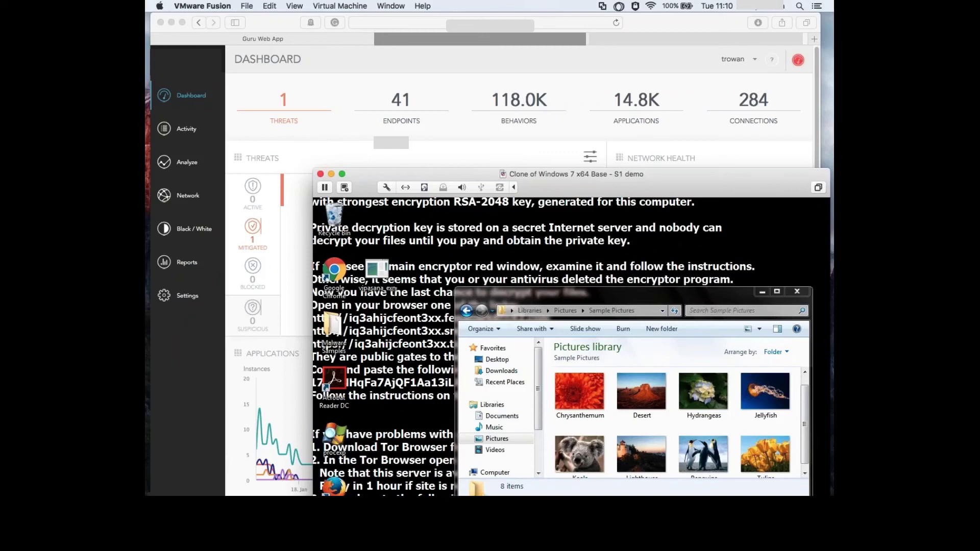
pyautogui.press('super')
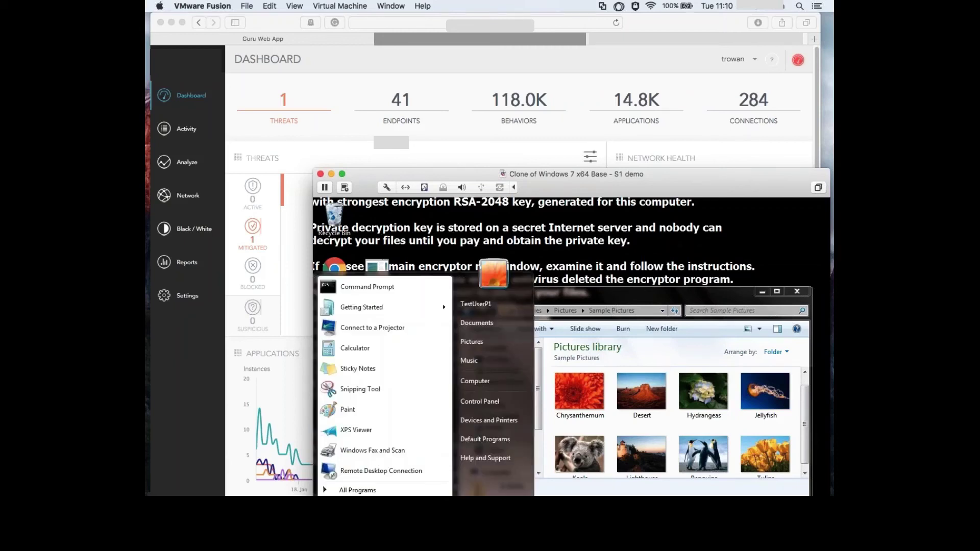
pyautogui.press('super')
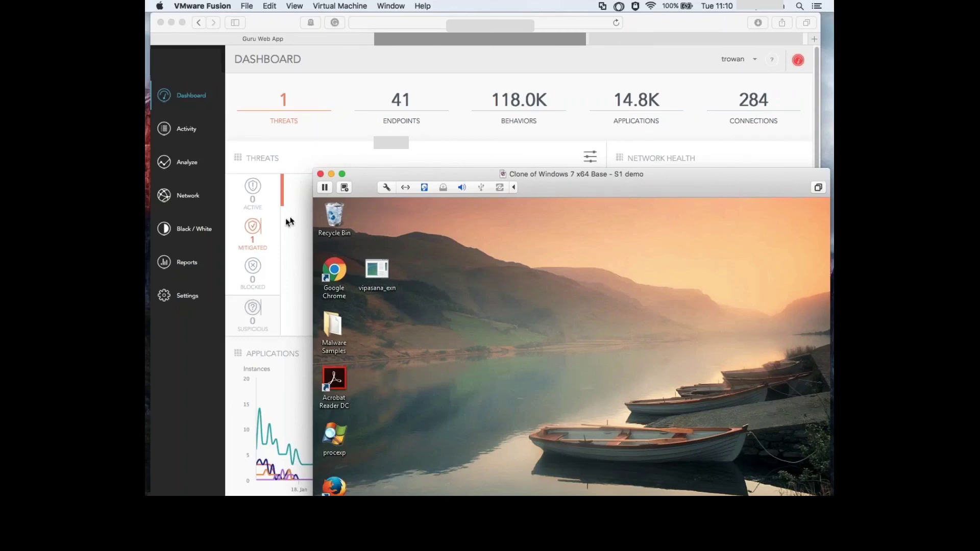
# Switch to the console dashboard in Safari to review the mitigated threats, and bring the VMware Fusion virtual machine forward to check its desktop.
pyautogui.click(261, 233)
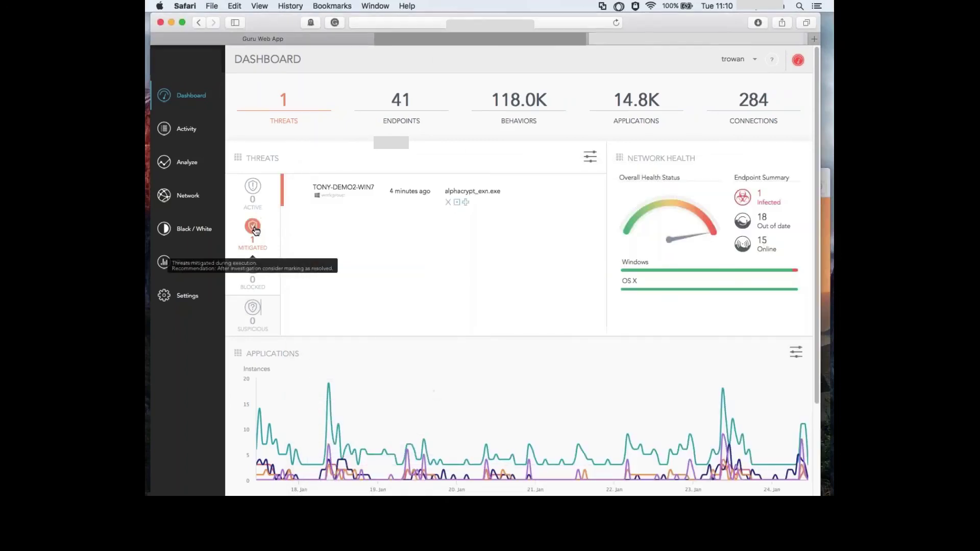
pyautogui.click(262, 232)
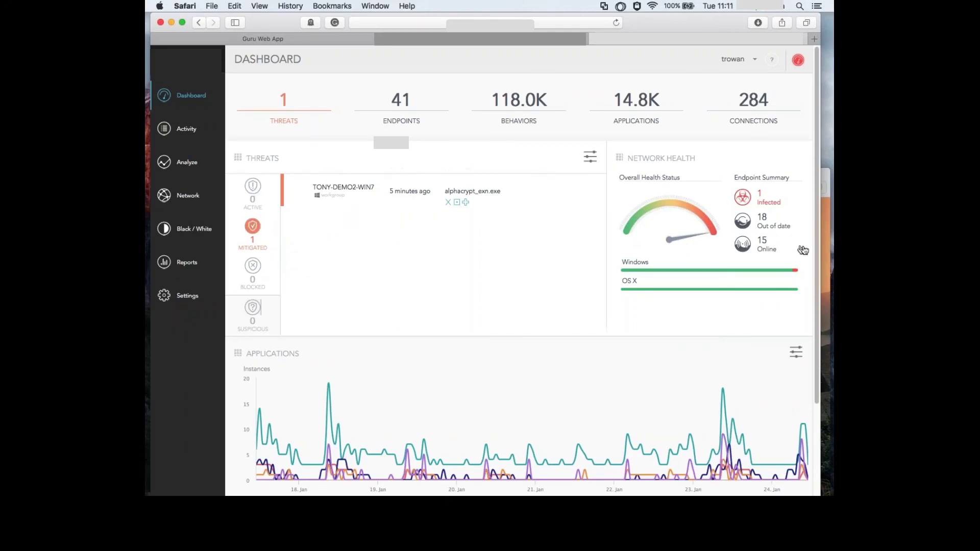
pyautogui.click(825, 247)
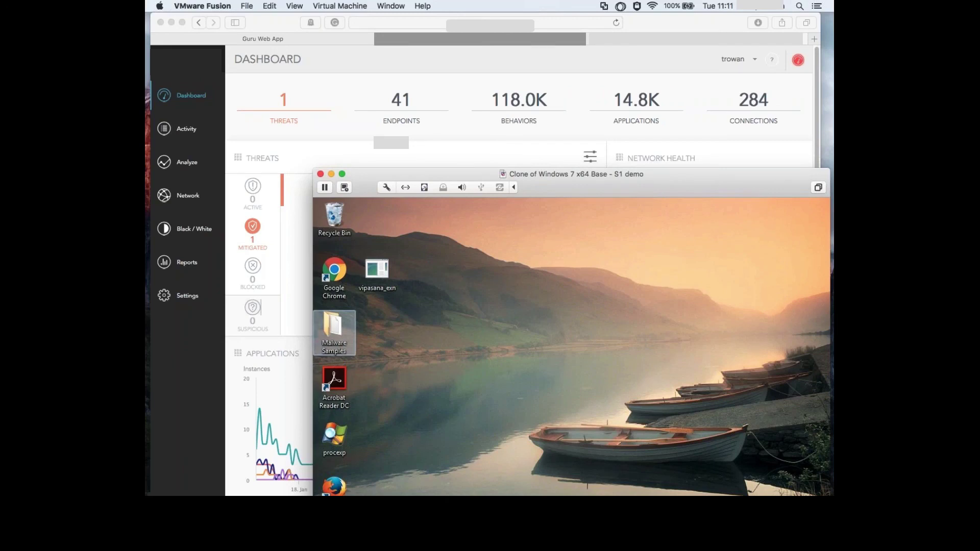
pyautogui.click(260, 308)
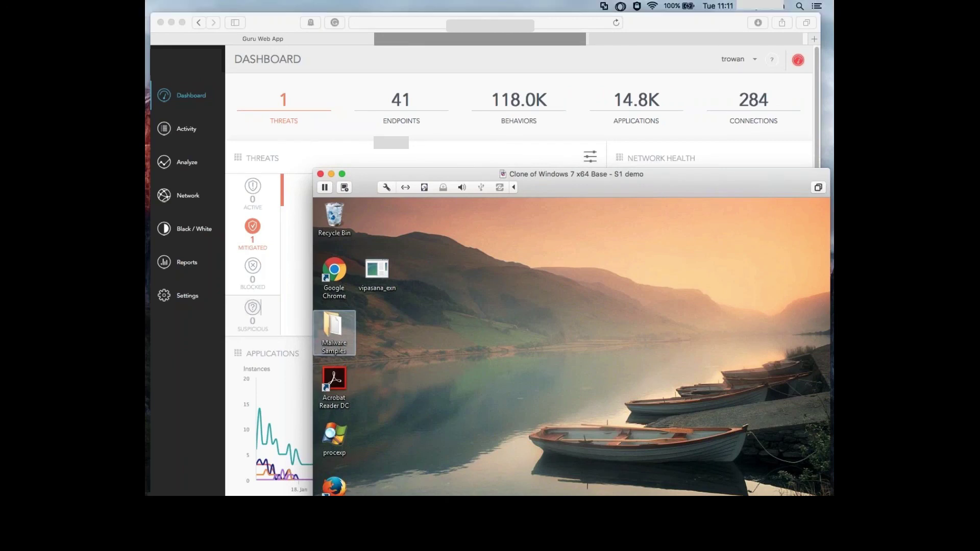